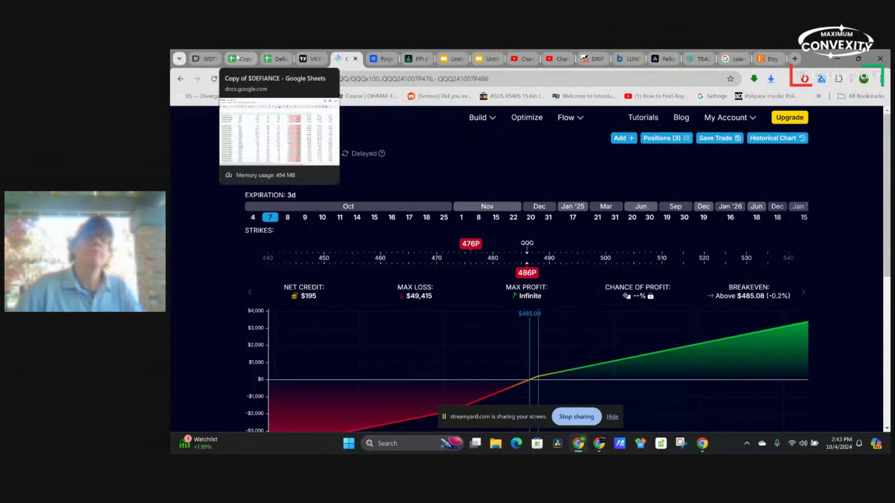
Switch to the Copy of $DEFIANCE spreadsheet and review the latest early-October 2024 trade rows and running totals on the WDTE sheet.
{"action": "left_click", "coordinate": [238, 56]}
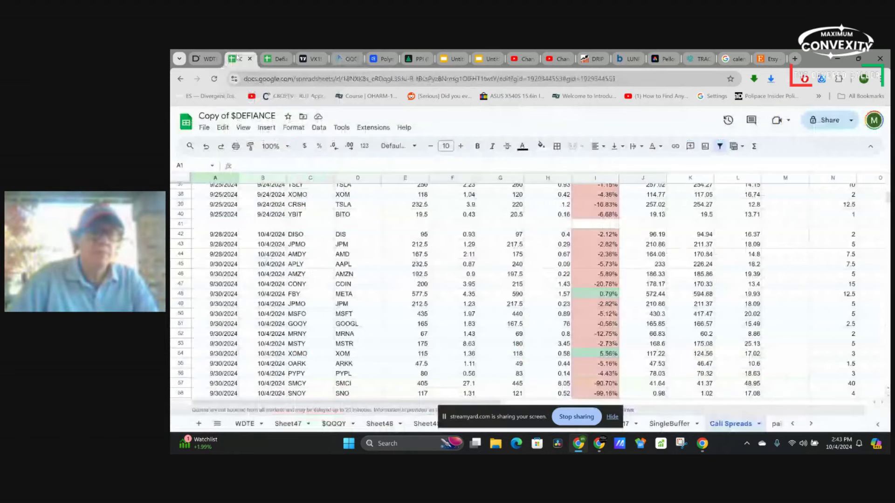
{"action": "scroll", "coordinate": [314, 431], "scroll_direction": "up", "scroll_amount": 1}
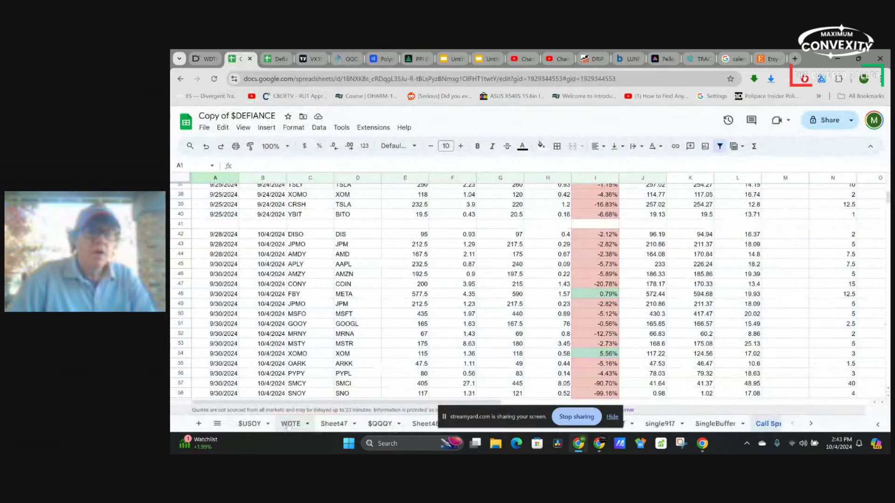
{"action": "left_click", "coordinate": [290, 426]}
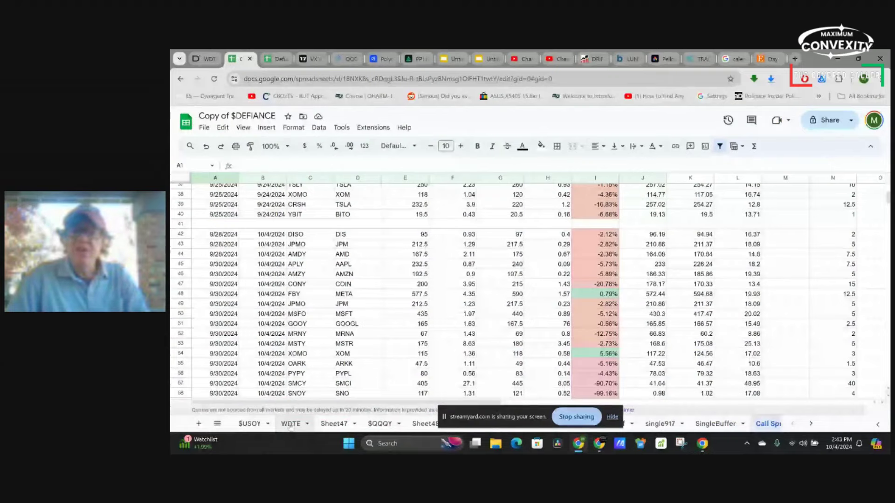
{"action": "scroll", "coordinate": [568, 321], "scroll_direction": "down", "scroll_amount": 10}
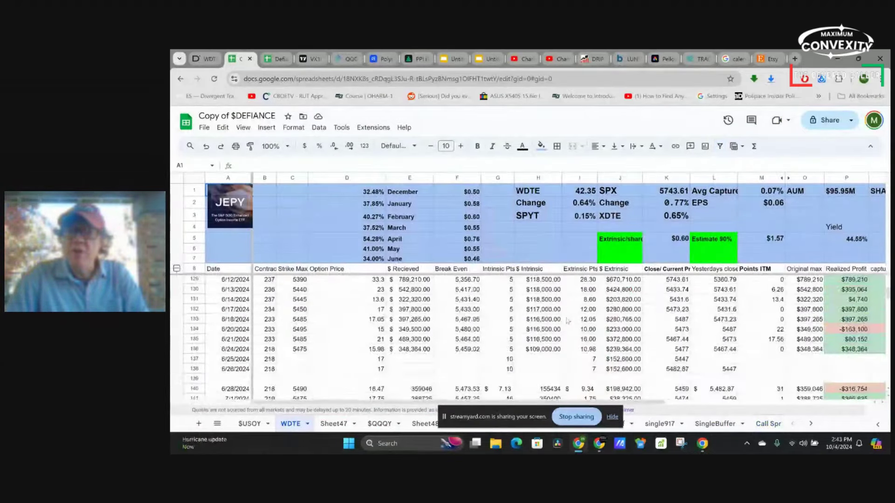
{"action": "scroll", "coordinate": [567, 321], "scroll_direction": "down", "scroll_amount": 20}
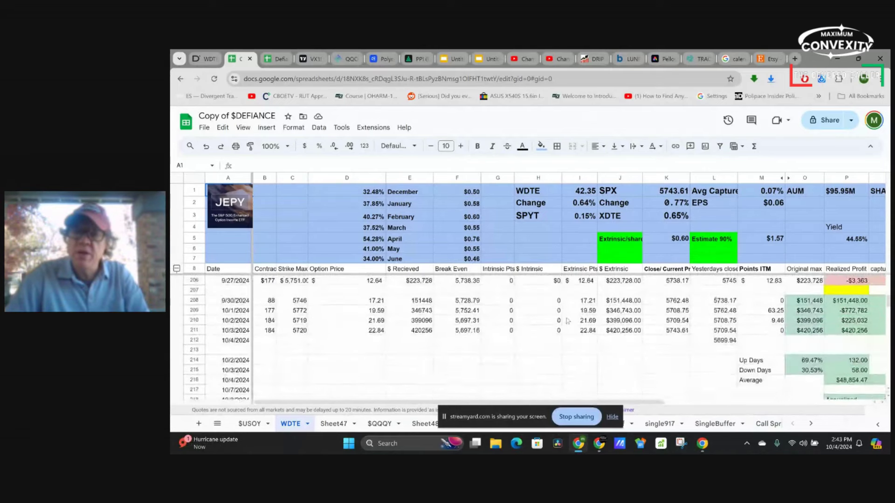
{"action": "scroll", "coordinate": [568, 321], "scroll_direction": "down", "scroll_amount": 2}
{"action": "scroll", "coordinate": [567, 320], "scroll_direction": "right", "scroll_amount": 5}
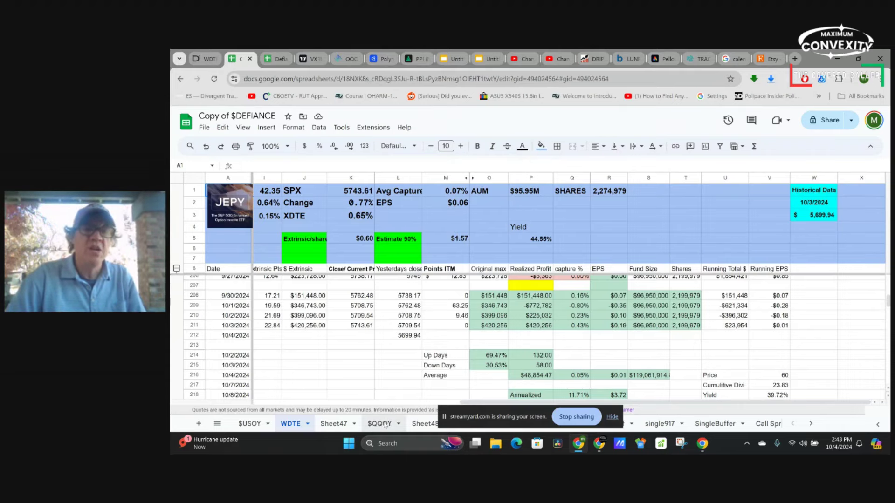
Review the most recent trade rows, realized profit and running EPS on the $QQQY sheet.
{"action": "left_click", "coordinate": [383, 425]}
{"action": "scroll", "coordinate": [366, 355], "scroll_direction": "down", "scroll_amount": 20}
{"action": "scroll", "coordinate": [366, 354], "scroll_direction": "down", "scroll_amount": 20}
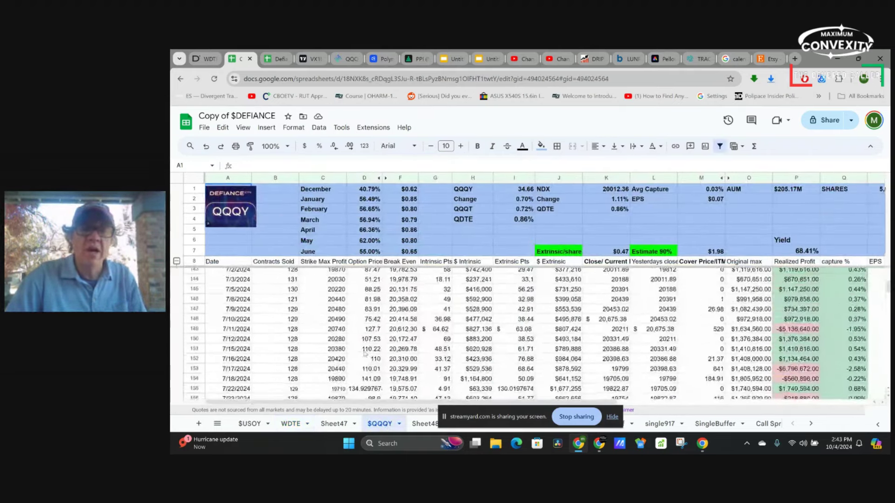
{"action": "scroll", "coordinate": [366, 354], "scroll_direction": "right", "scroll_amount": 1}
{"action": "scroll", "coordinate": [365, 355], "scroll_direction": "up", "scroll_amount": 5}
{"action": "scroll", "coordinate": [365, 354], "scroll_direction": "right", "scroll_amount": 5}
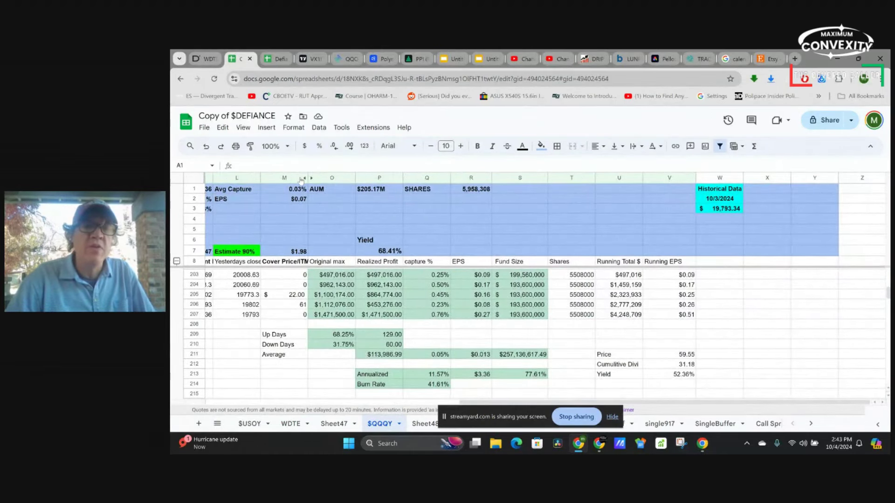
{"action": "scroll", "coordinate": [301, 180], "scroll_direction": "up", "scroll_amount": 1}
{"action": "scroll", "coordinate": [344, 243], "scroll_direction": "left", "scroll_amount": 2}
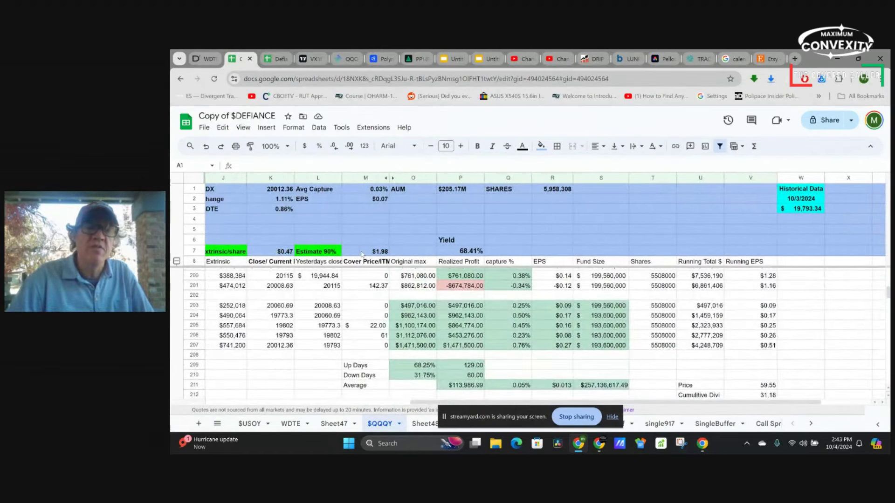
Examine the latest trade rows through 10/4/2024 on the $IWMY sheet, including the running total and EPS columns.
{"action": "left_click_drag", "start_coordinate": [473, 419], "coordinate": [496, 404]}
{"action": "left_click", "coordinate": [561, 424]}
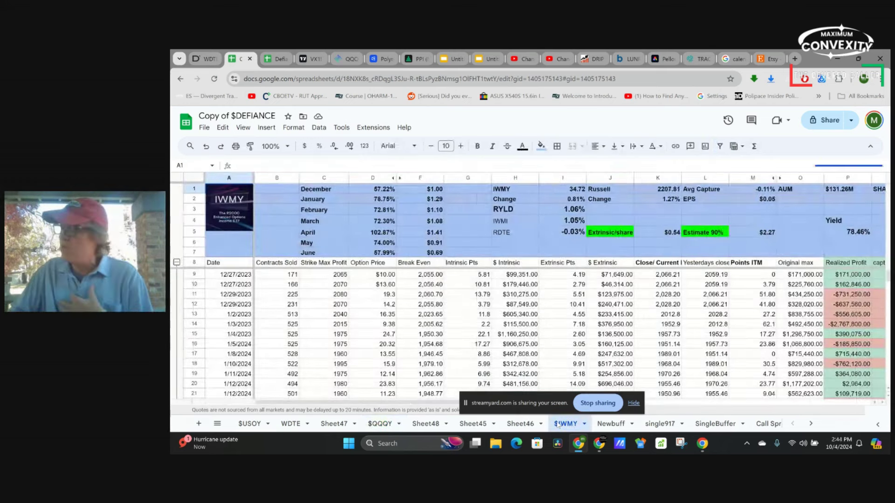
{"action": "scroll", "coordinate": [467, 371], "scroll_direction": "down", "scroll_amount": 20}
{"action": "scroll", "coordinate": [467, 370], "scroll_direction": "down", "scroll_amount": 20}
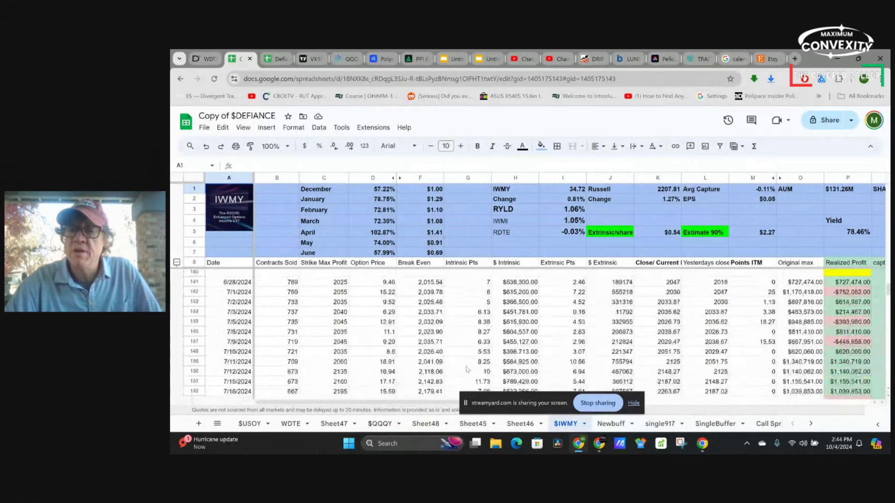
{"action": "scroll", "coordinate": [467, 370], "scroll_direction": "down", "scroll_amount": 2}
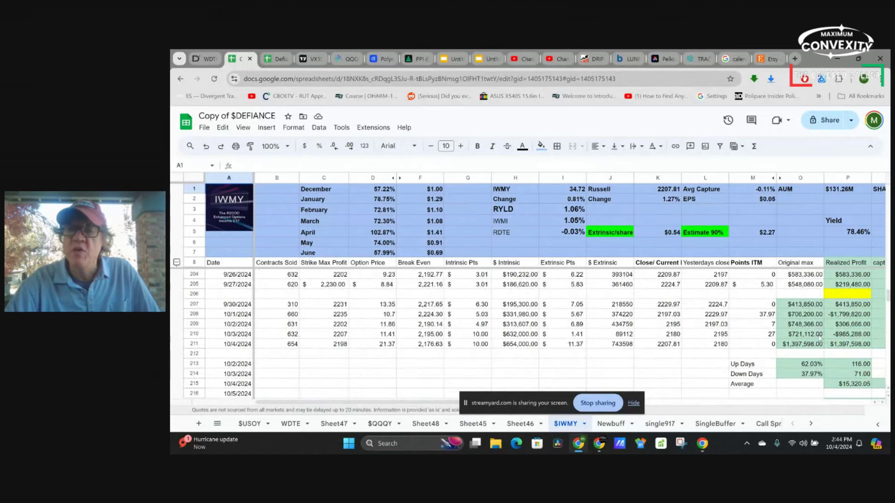
{"action": "scroll", "coordinate": [821, 337], "scroll_direction": "right", "scroll_amount": 10}
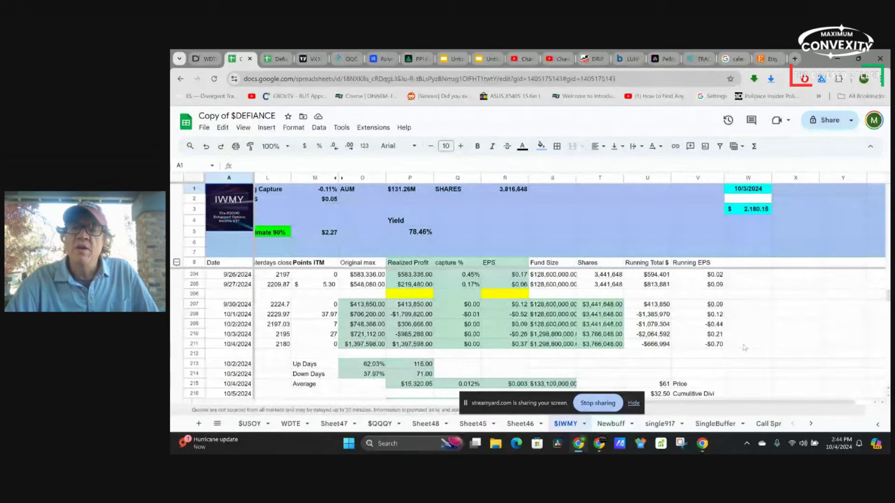
Fill the Running EPS formula from V211 up through V207 on the $IWMY sheet.
{"action": "left_click", "coordinate": [714, 345]}
{"action": "left_click_drag", "start_coordinate": [724, 349], "coordinate": [722, 305]}
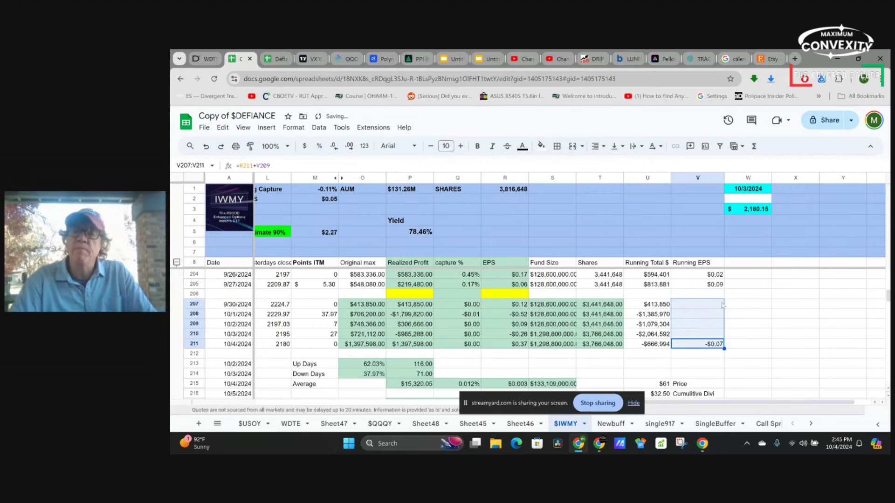
{"action": "left_click", "coordinate": [703, 365]}
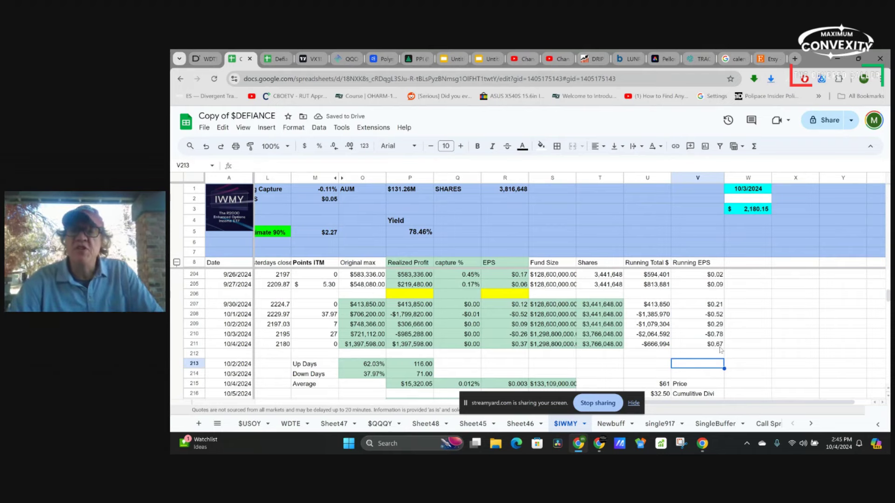
{"action": "scroll", "coordinate": [721, 349], "scroll_direction": "left", "scroll_amount": 8}
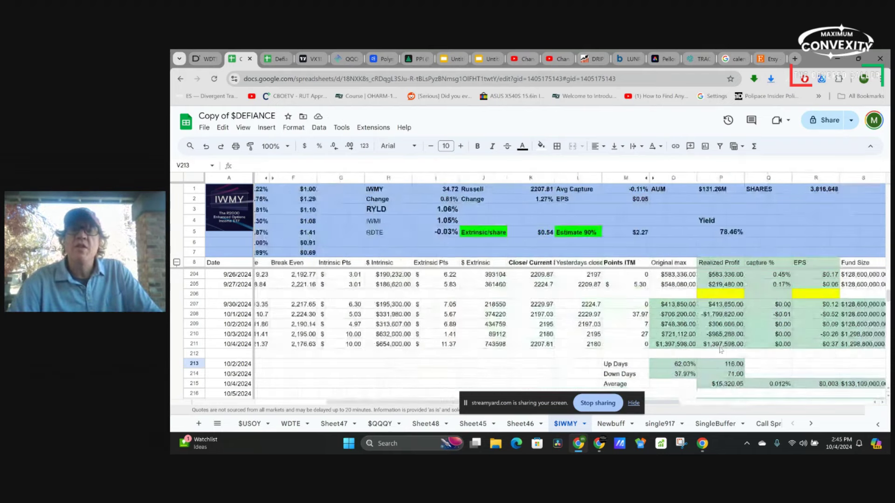
{"action": "scroll", "coordinate": [721, 350], "scroll_direction": "left", "scroll_amount": 1}
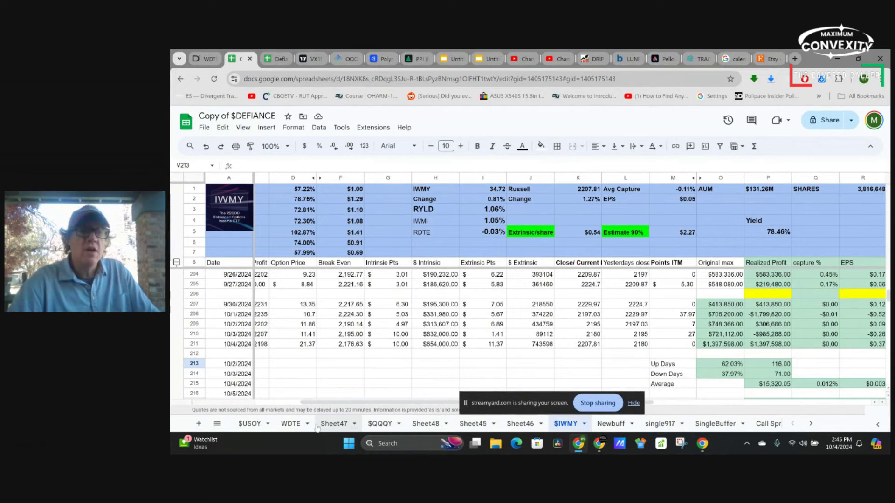
Review the latest option entries, expiries, realized profit and capture percentages on the $USOY sheet.
{"action": "scroll", "coordinate": [416, 425], "scroll_direction": "down", "scroll_amount": 5}
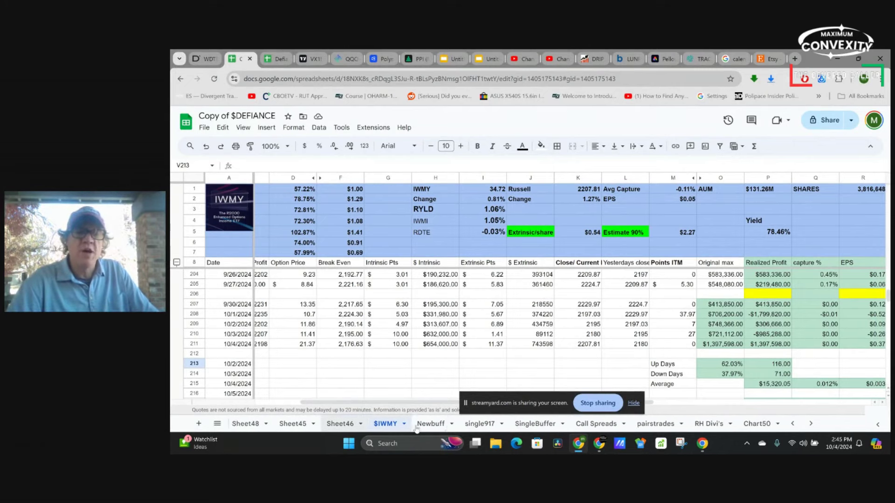
{"action": "scroll", "coordinate": [417, 428], "scroll_direction": "down", "scroll_amount": 2}
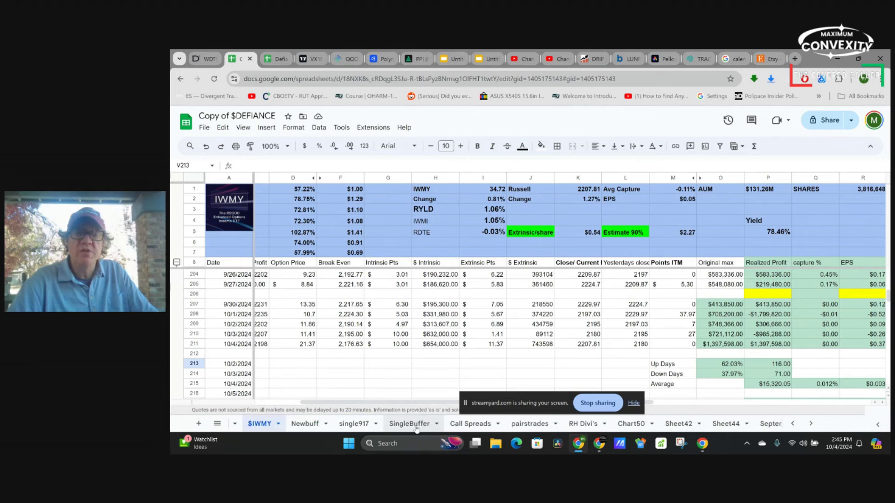
{"action": "scroll", "coordinate": [411, 425], "scroll_direction": "up", "scroll_amount": 7}
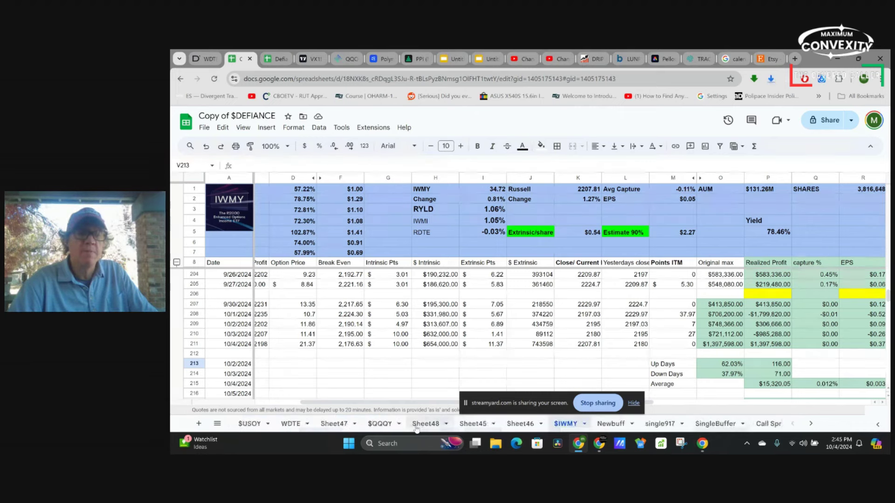
{"action": "left_click", "coordinate": [258, 425]}
{"action": "scroll", "coordinate": [328, 355], "scroll_direction": "down", "scroll_amount": 10}
{"action": "scroll", "coordinate": [328, 355], "scroll_direction": "down", "scroll_amount": 3}
{"action": "scroll", "coordinate": [328, 355], "scroll_direction": "up", "scroll_amount": 5}
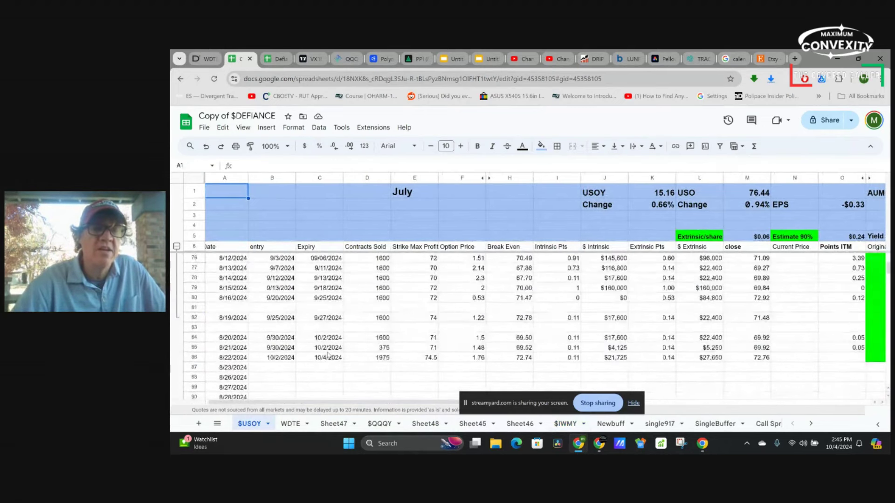
{"action": "scroll", "coordinate": [328, 355], "scroll_direction": "down", "scroll_amount": 2}
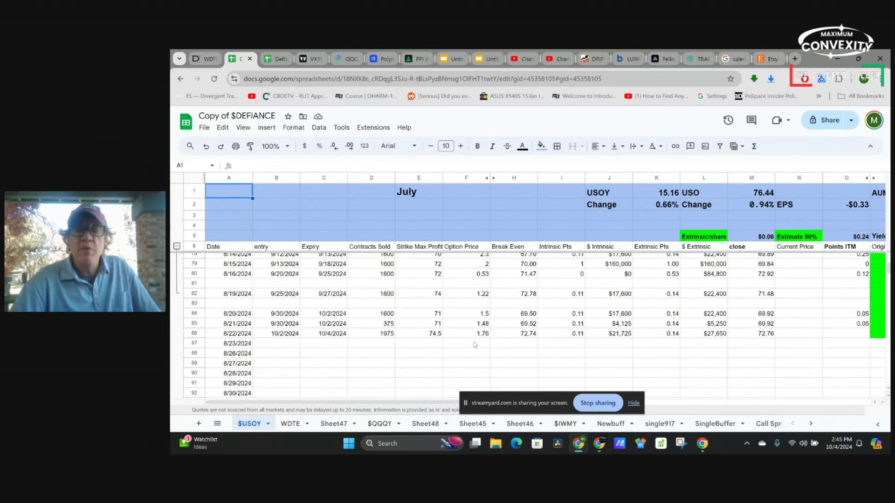
{"action": "scroll", "coordinate": [618, 333], "scroll_direction": "right", "scroll_amount": 2}
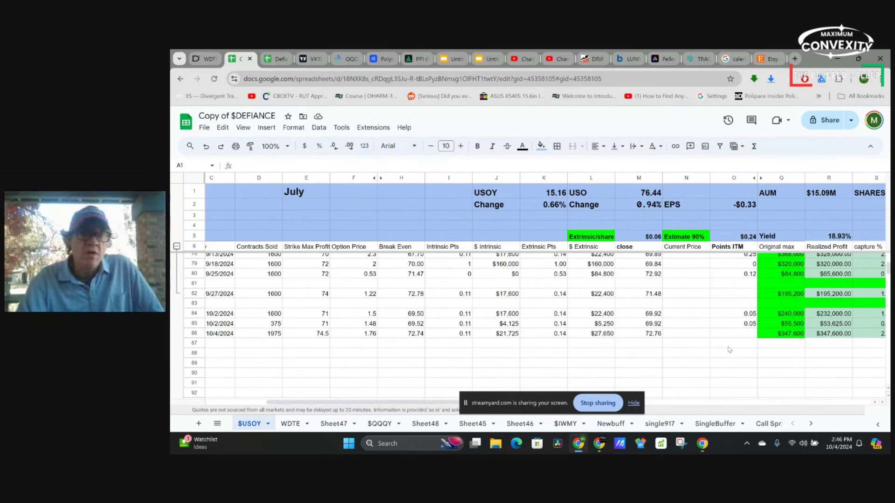
{"action": "scroll", "coordinate": [729, 349], "scroll_direction": "left", "scroll_amount": 2}
{"action": "scroll", "coordinate": [730, 350], "scroll_direction": "right", "scroll_amount": 4}
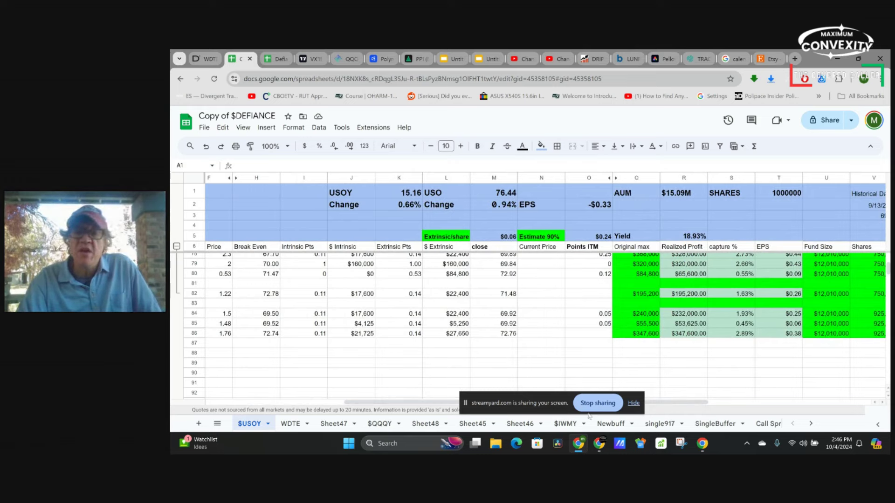
Open the Newbuff chart sheet and examine the paired blue and red percentage bars for each fund.
{"action": "scroll", "coordinate": [606, 424], "scroll_direction": "right", "scroll_amount": 3}
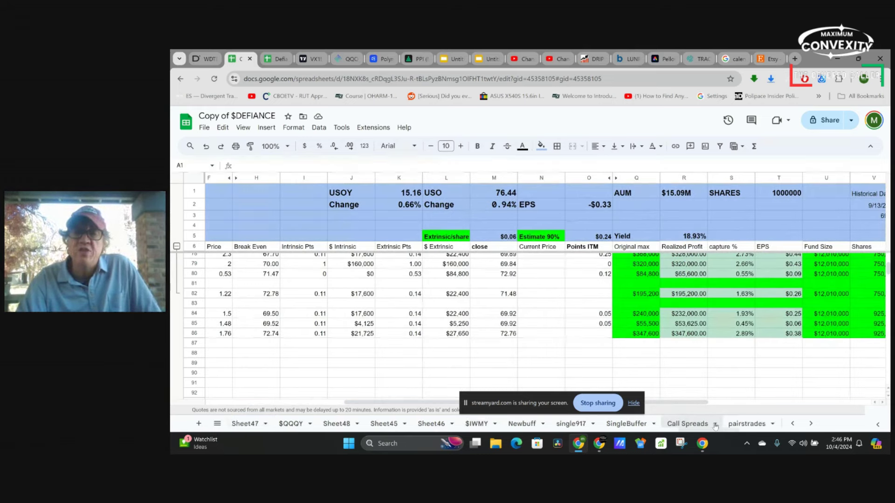
{"action": "left_click", "coordinate": [627, 423]}
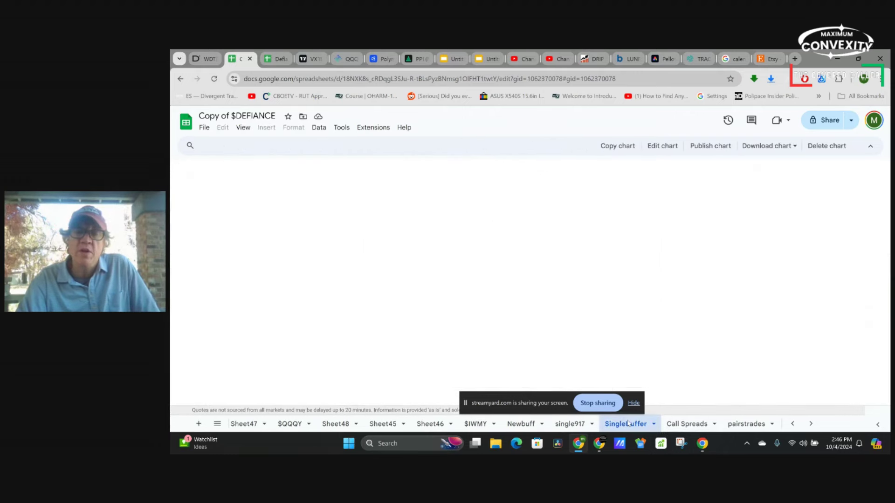
{"action": "left_click", "coordinate": [527, 424]}
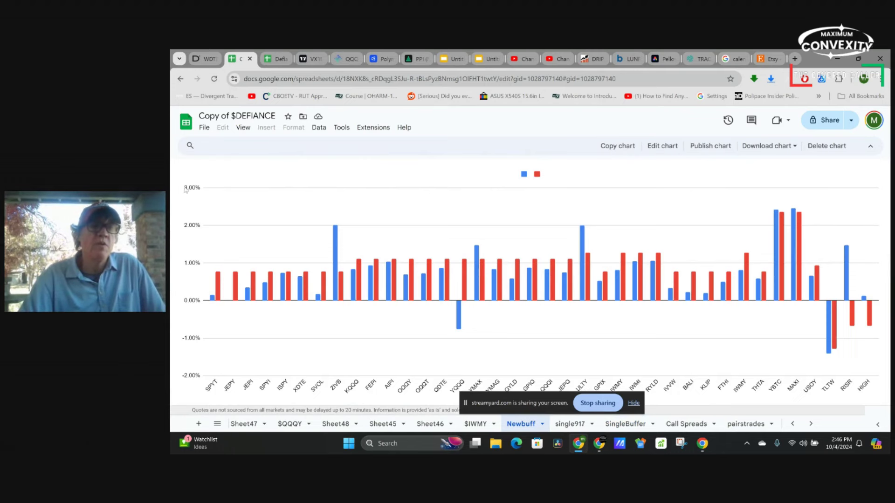
{"action": "mouse_move", "coordinate": [218, 278]}
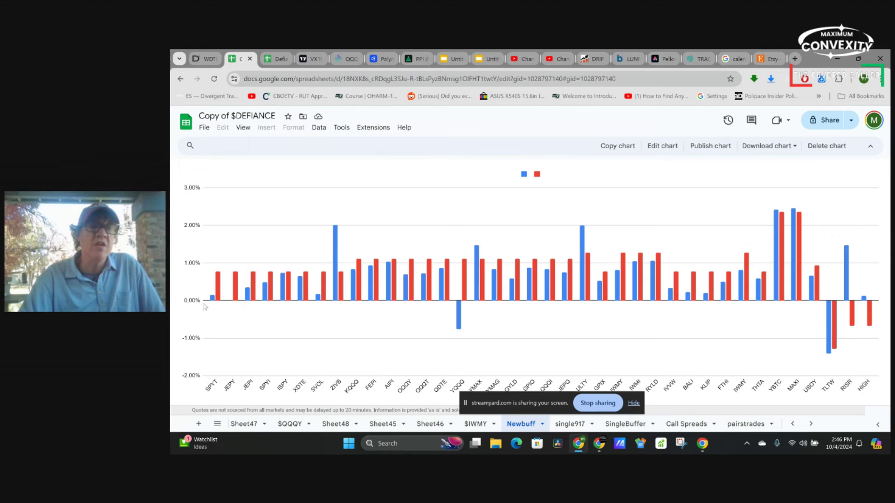
{"action": "mouse_move", "coordinate": [302, 289]}
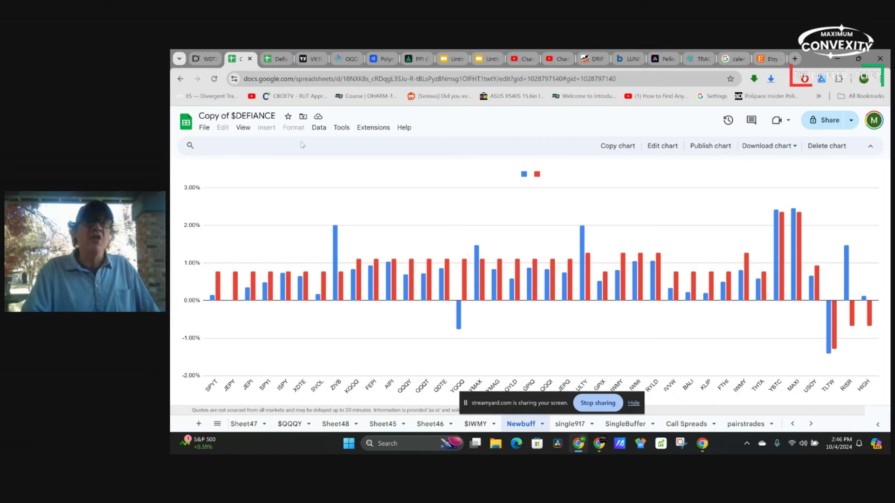
Switch to TradingView and display the VIX chart followed by the VVIX chart.
{"action": "left_click", "coordinate": [310, 63]}
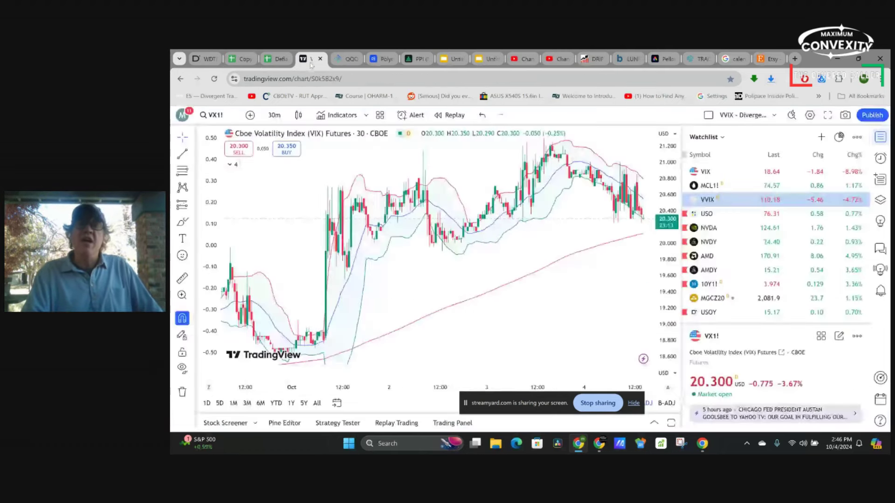
{"action": "left_click", "coordinate": [211, 115]}
{"action": "type", "text": "VIX"}
{"action": "key", "text": "Return"}
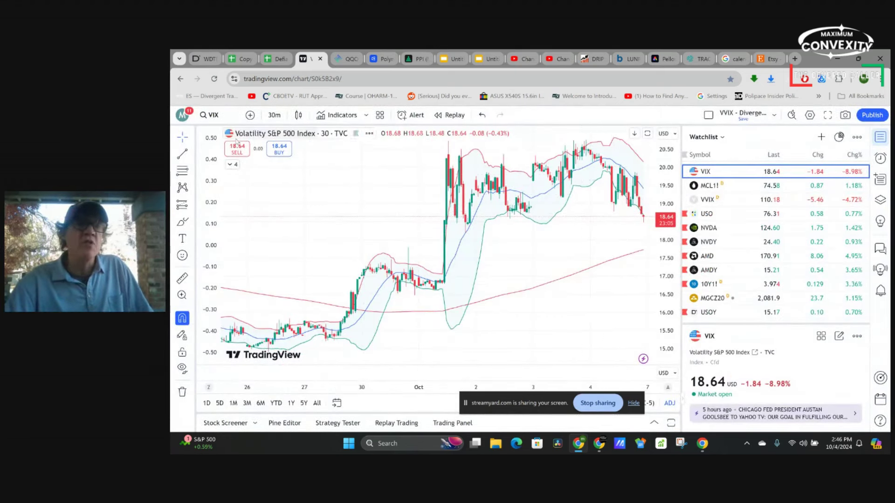
{"action": "left_click", "coordinate": [215, 116]}
{"action": "type", "text": "VVIX"}
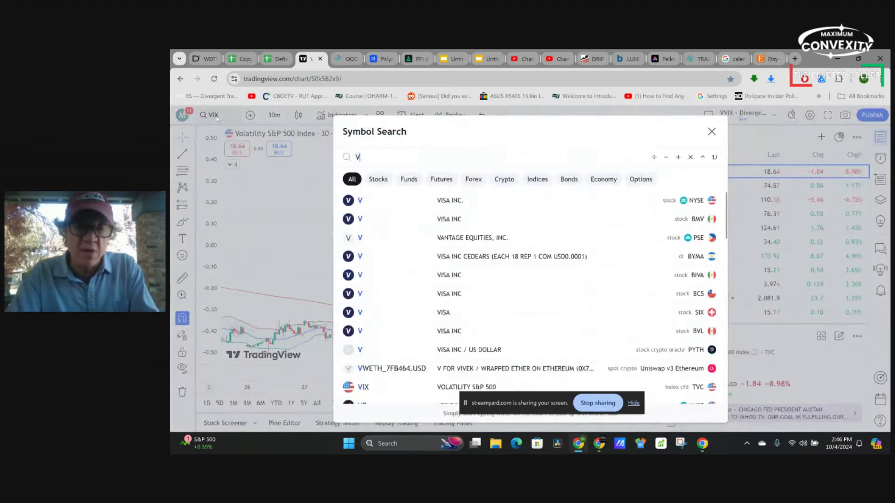
{"action": "key", "text": "Return"}
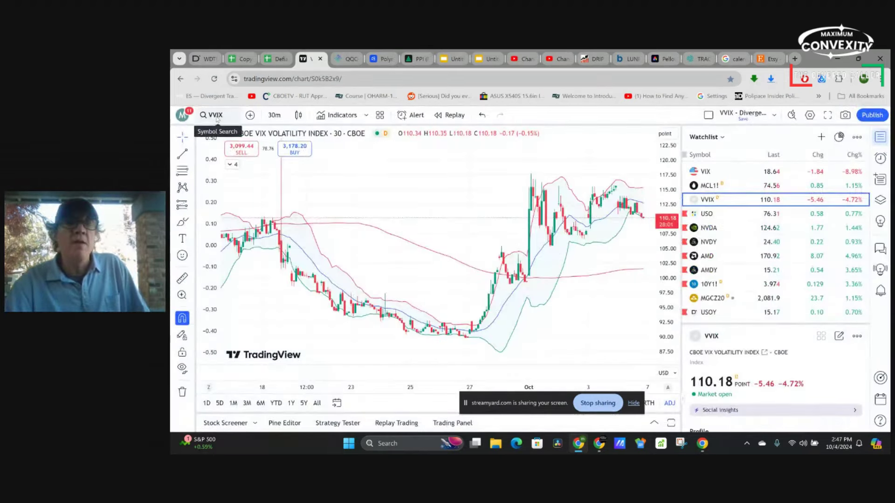
Return to the Newbuff chart in the Copy of $DEFIANCE spreadsheet and inspect the FEPI bars.
{"action": "left_click", "coordinate": [272, 59]}
{"action": "left_click", "coordinate": [254, 61]}
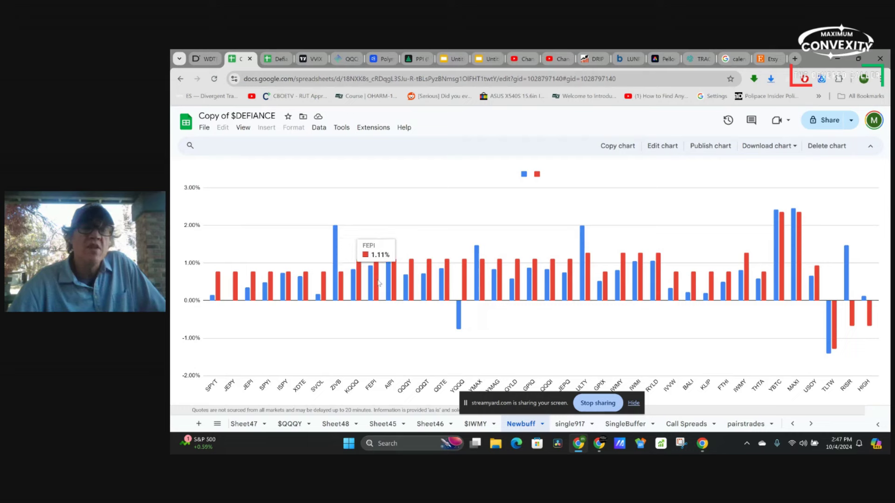
{"action": "mouse_move", "coordinate": [387, 284]}
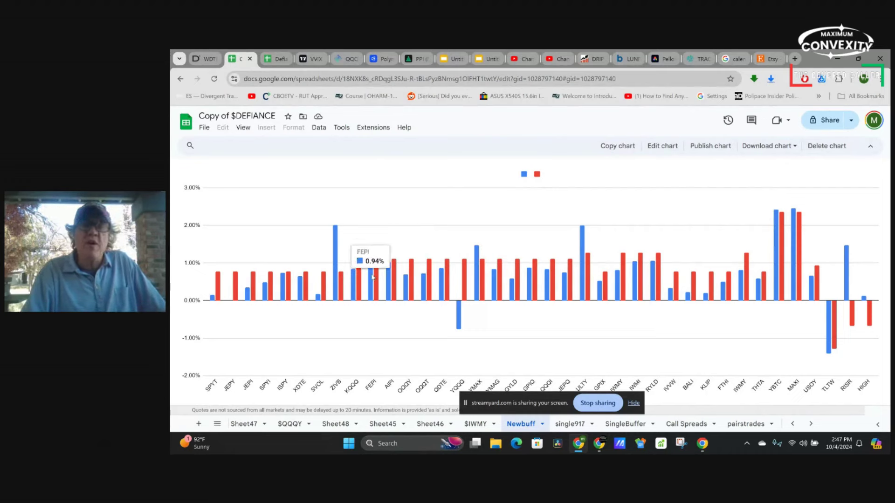
Inspect the paired ULTY bars on the Newbuff chart.
{"action": "mouse_move", "coordinate": [479, 290]}
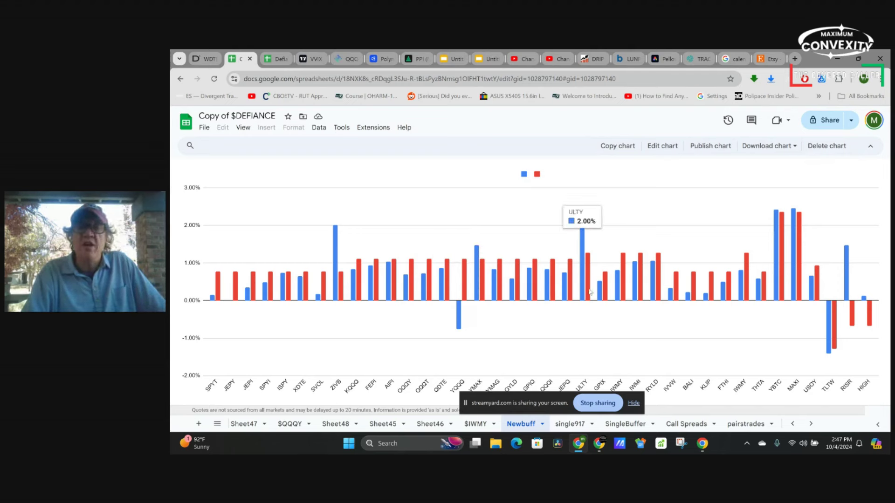
{"action": "mouse_move", "coordinate": [587, 292]}
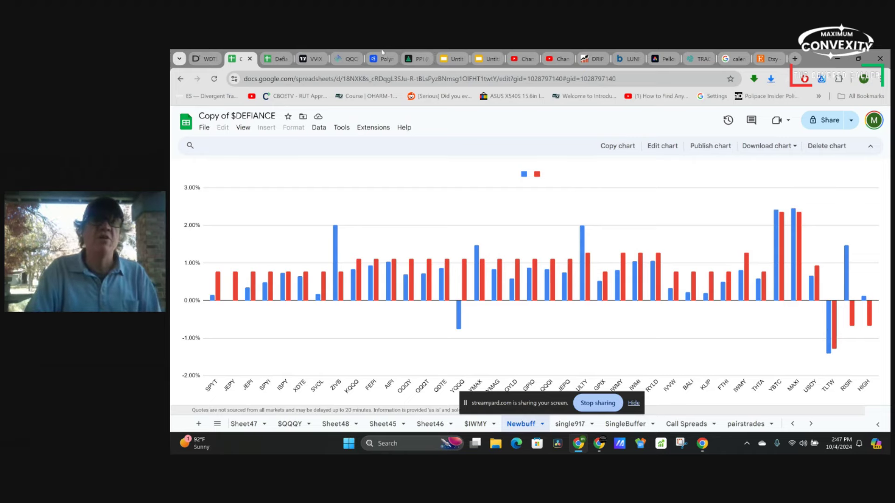
Switch to TradingView and display the SPX chart, focusing on the most recent sessions.
{"action": "left_click", "coordinate": [310, 59]}
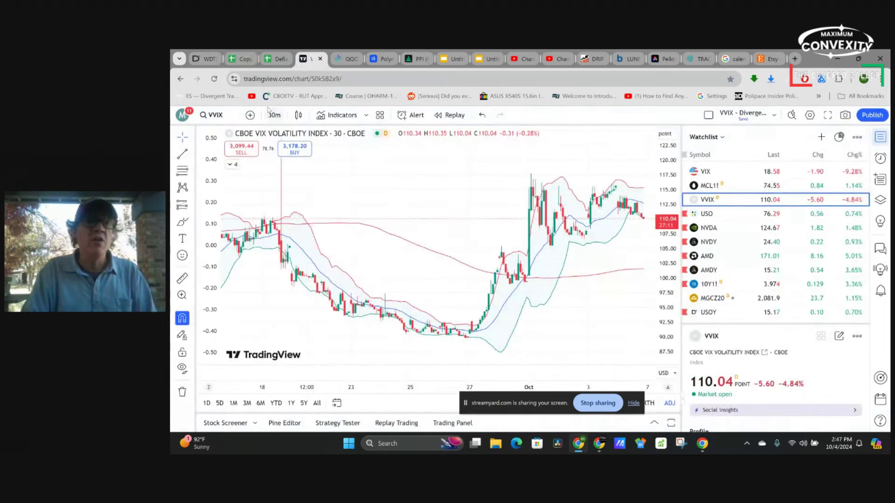
{"action": "left_click", "coordinate": [220, 115]}
{"action": "type", "text": "SPX"}
{"action": "key", "text": "Return"}
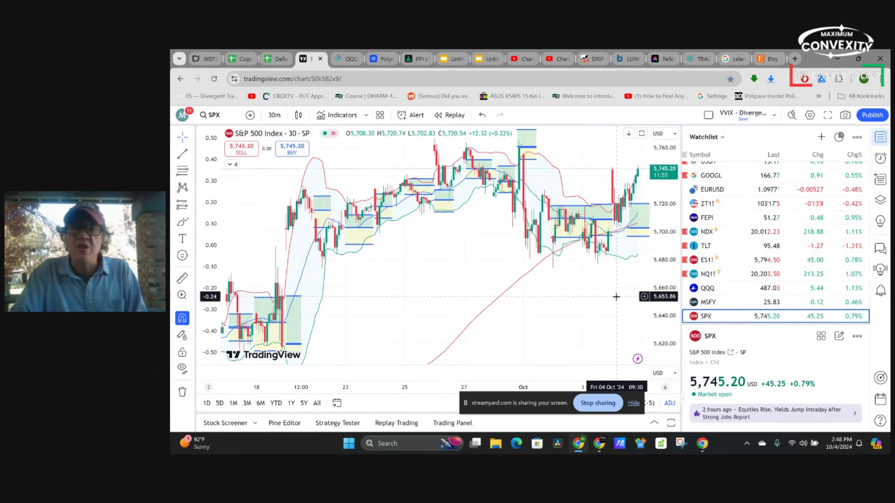
{"action": "scroll", "coordinate": [616, 297], "scroll_direction": "up", "scroll_amount": 5}
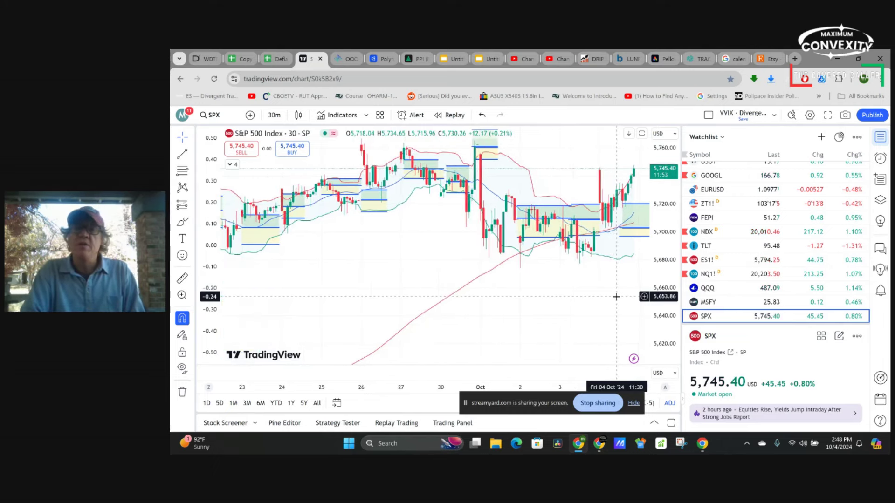
Display the NDX chart followed by the RUT US Small Cap 2000 Index chart.
{"action": "left_click", "coordinate": [232, 124]}
{"action": "type", "text": "NDX"}
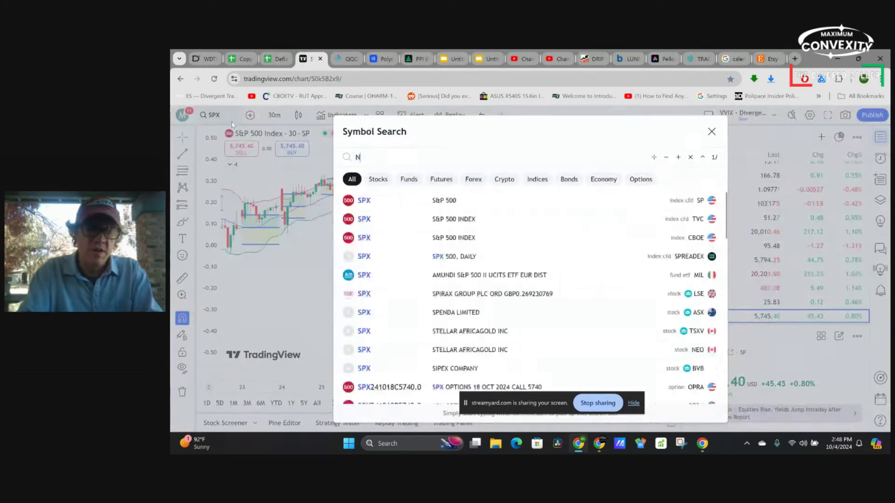
{"action": "key", "text": "Return"}
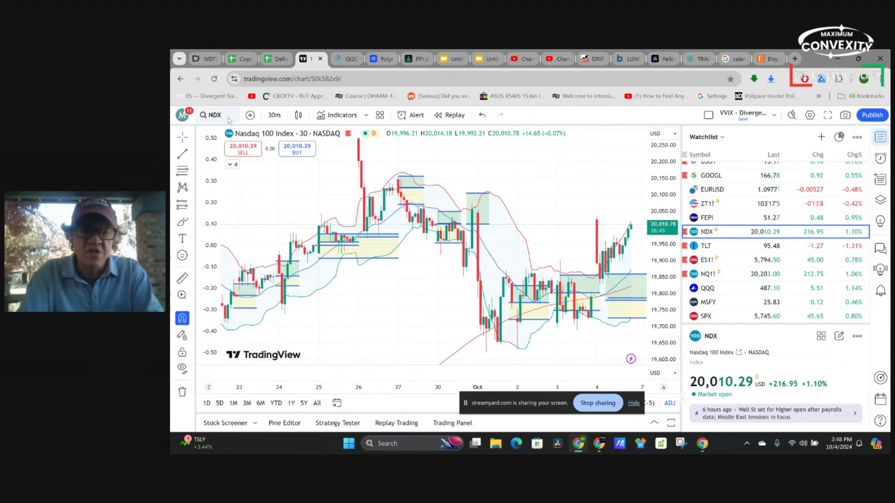
{"action": "left_click", "coordinate": [229, 120]}
{"action": "type", "text": "RUT"}
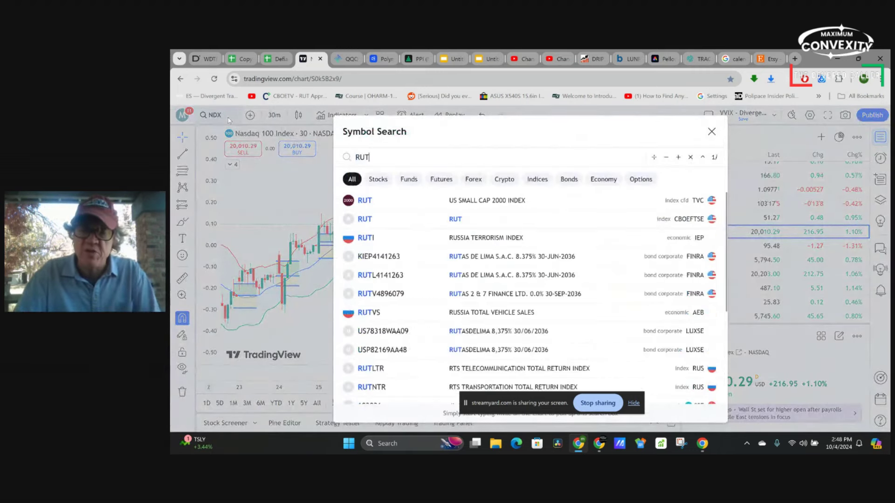
{"action": "key", "text": "Return"}
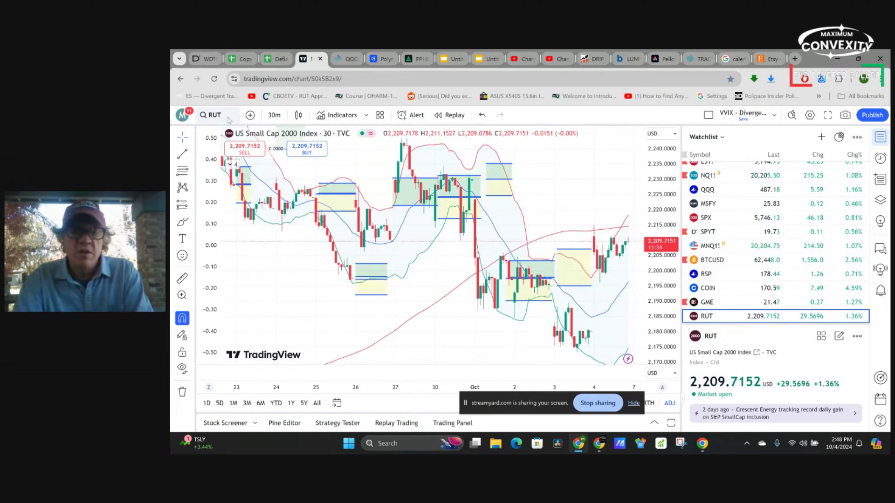
Display the USO United States Oil Fund chart and examine its latest candles.
{"action": "type", "text": "USO"}
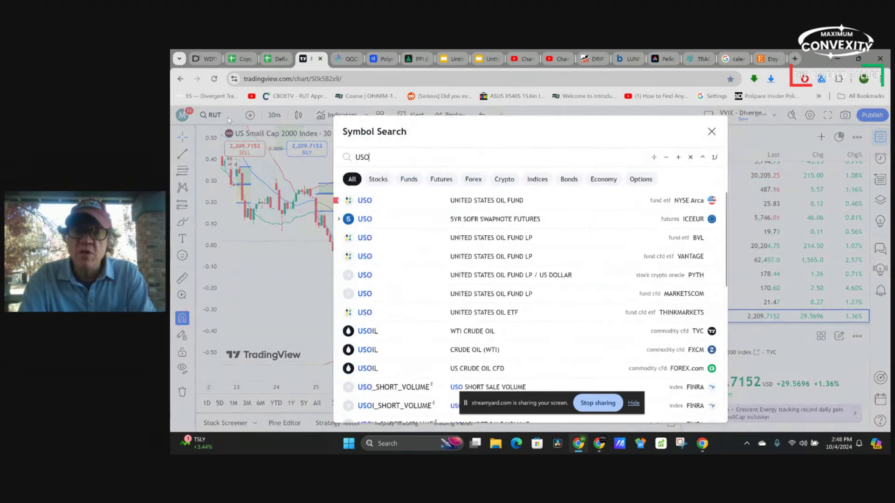
{"action": "key", "text": "Return"}
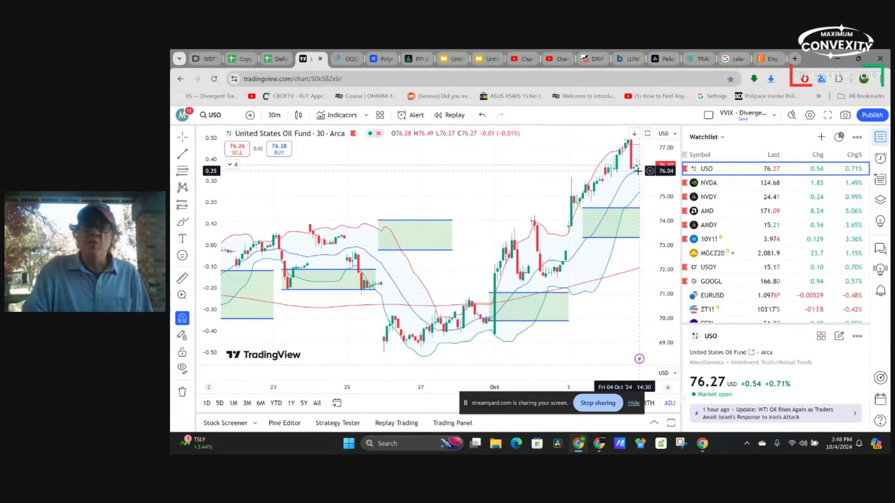
{"action": "scroll", "coordinate": [617, 182], "scroll_direction": "right", "scroll_amount": 5}
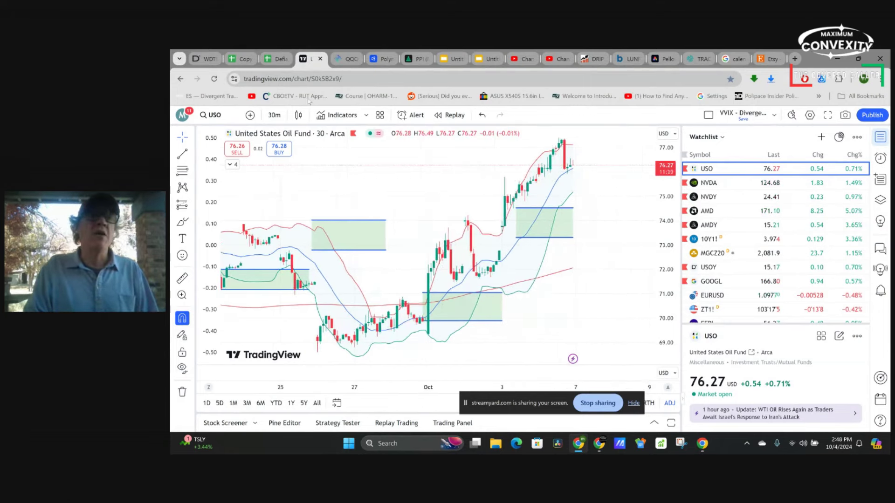
Return to the Copy of $DEFIANCE spreadsheet and compare the MSTY, TSLY, NVDY, YMAX and ULTY bars on the SingleBuffer chart.
{"action": "left_click", "coordinate": [279, 60]}
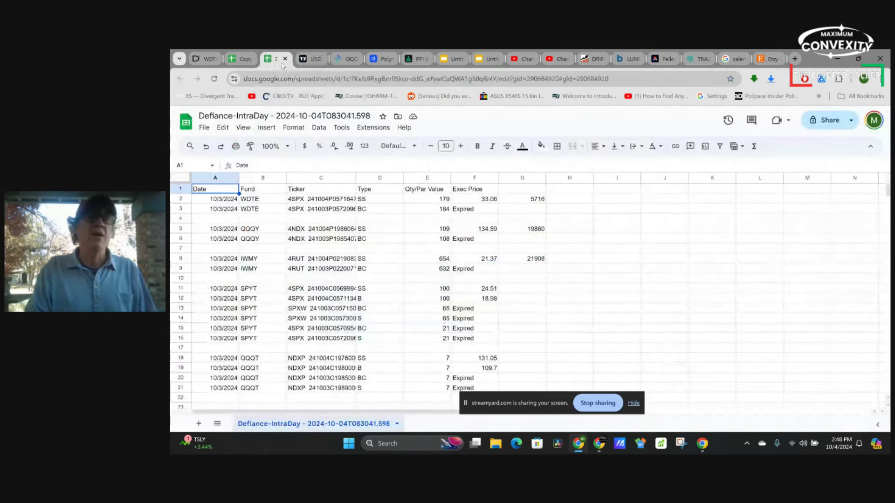
{"action": "left_click", "coordinate": [247, 59]}
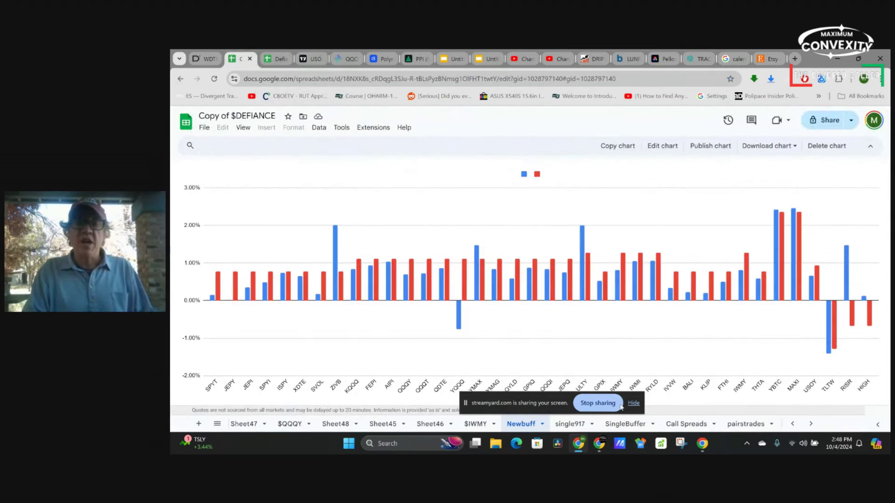
{"action": "left_click", "coordinate": [607, 423]}
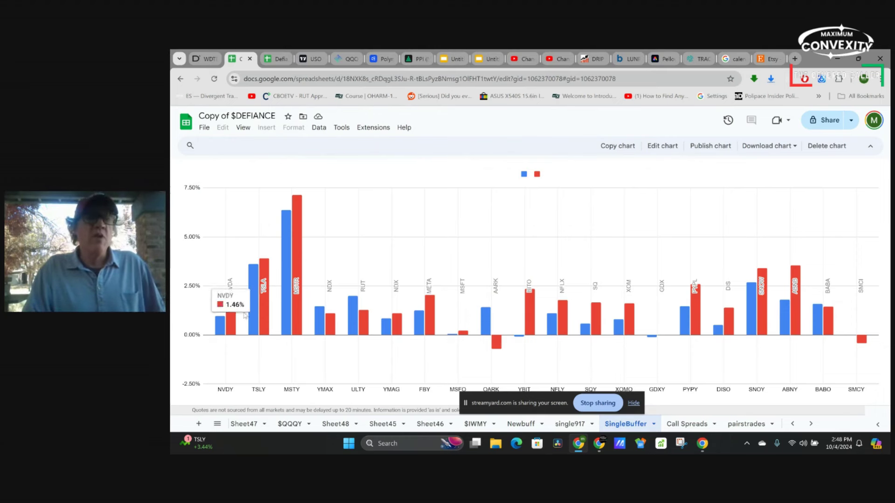
{"action": "mouse_move", "coordinate": [289, 305]}
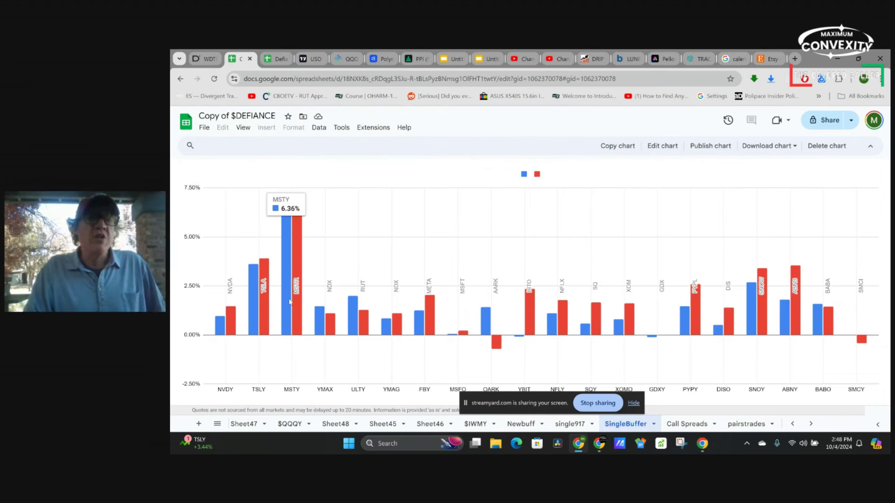
{"action": "mouse_move", "coordinate": [258, 309]}
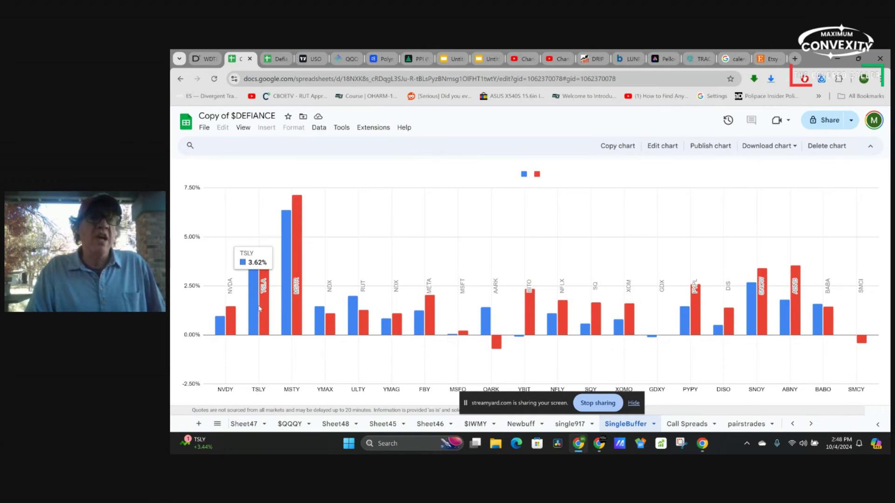
{"action": "mouse_move", "coordinate": [220, 304]}
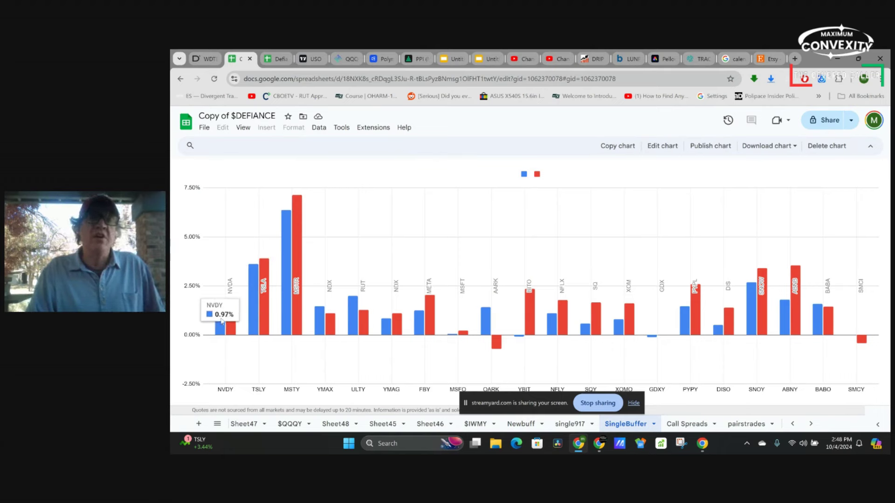
{"action": "mouse_move", "coordinate": [317, 317]}
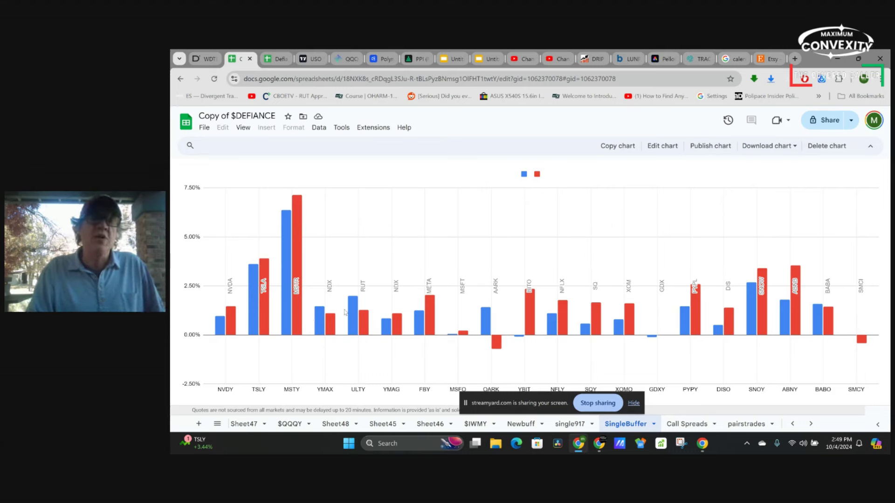
{"action": "mouse_move", "coordinate": [355, 312]}
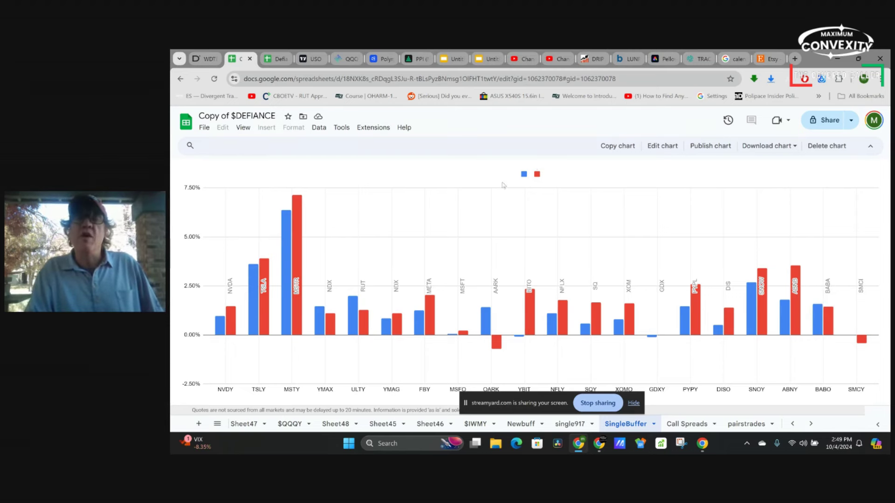
Switch to TradingView and display the NYSE BABA chart with a wider date and price range covering September.
{"action": "left_click", "coordinate": [312, 60]}
{"action": "left_click", "coordinate": [215, 115]}
{"action": "type", "text": "BABA"}
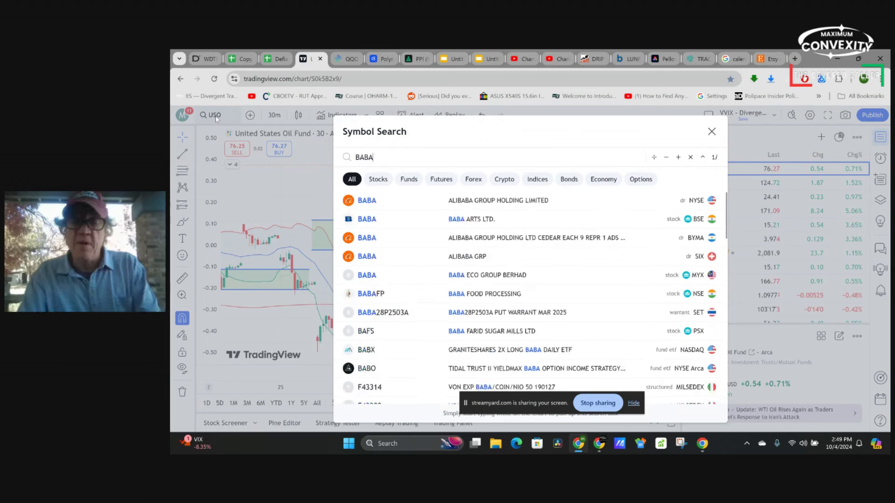
{"action": "key", "text": "Return"}
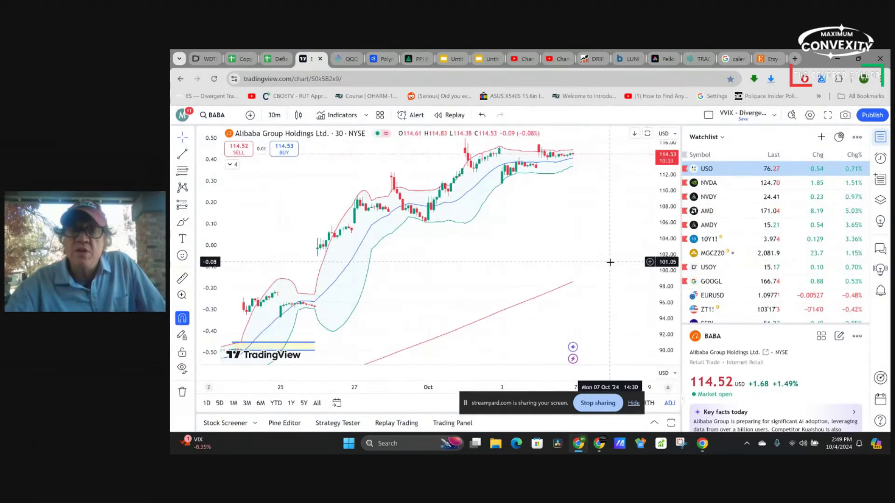
{"action": "scroll", "coordinate": [610, 263], "scroll_direction": "down", "scroll_amount": 3}
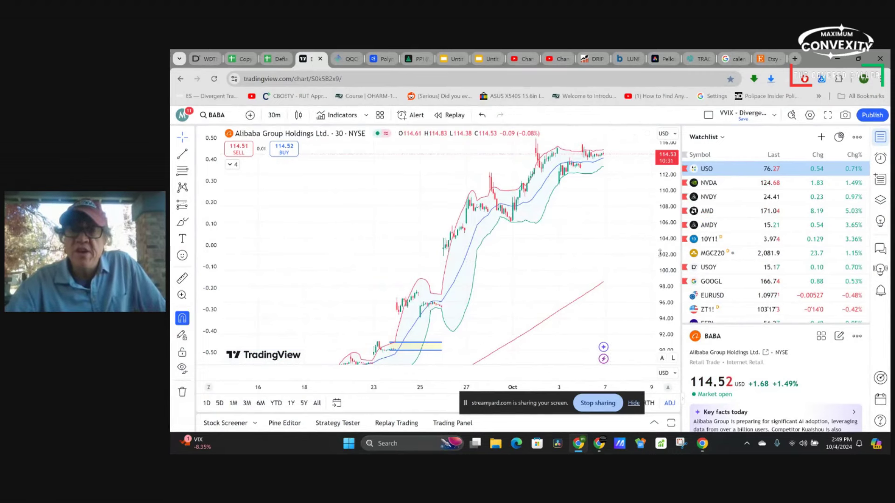
{"action": "scroll", "coordinate": [660, 249], "scroll_direction": "down", "scroll_amount": 1}
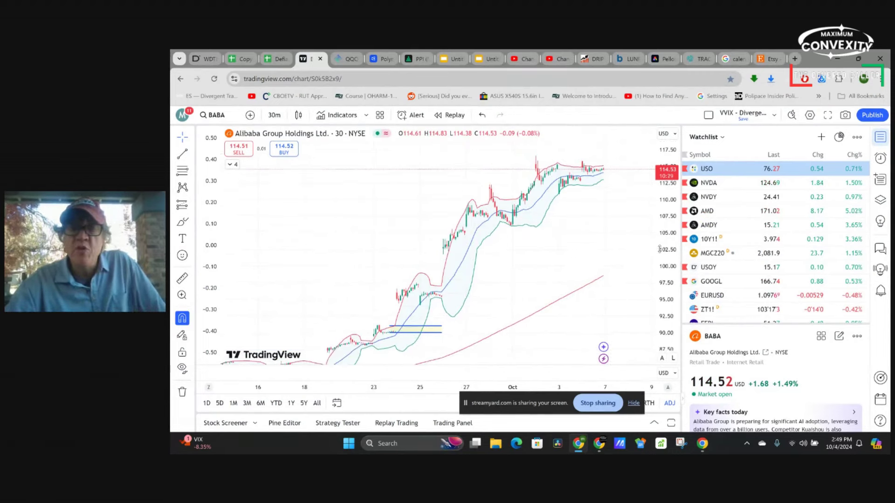
{"action": "scroll", "coordinate": [628, 261], "scroll_direction": "down", "scroll_amount": 2}
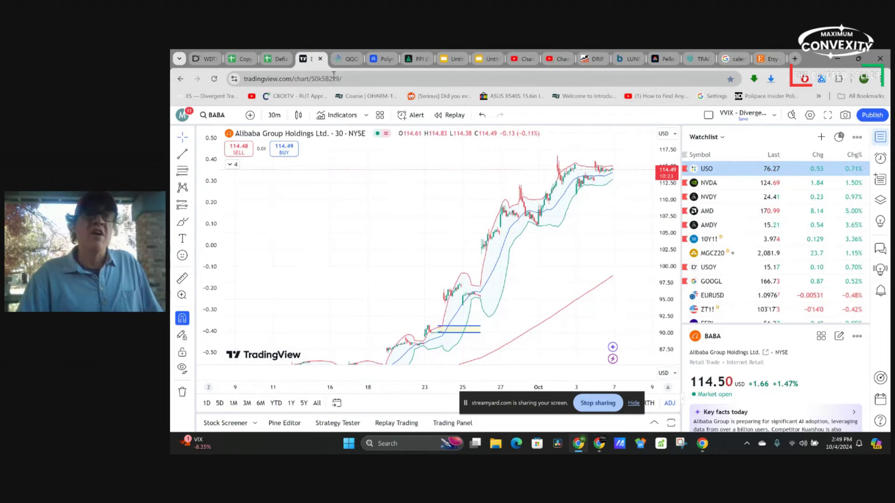
Switch to OptionStrat and open the saved trade YM- BABA Oct 4th 117 Covered Call.
{"action": "left_click", "coordinate": [344, 59]}
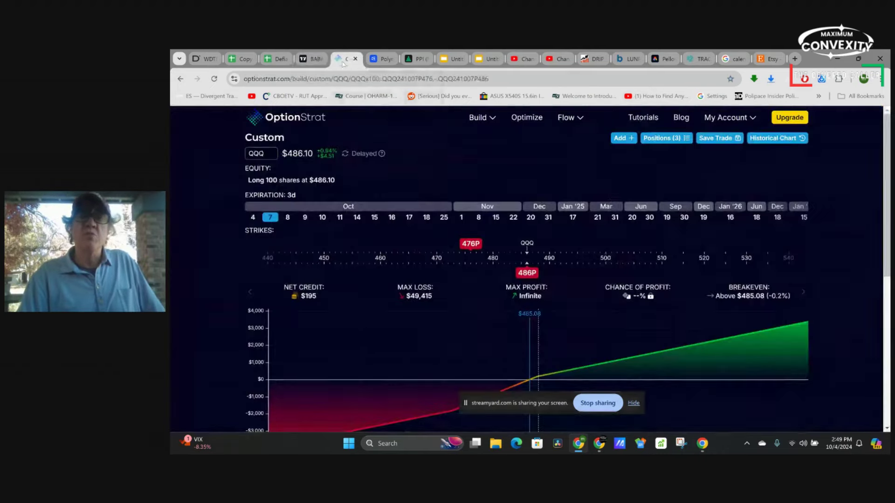
{"action": "mouse_move", "coordinate": [732, 117]}
{"action": "left_click", "coordinate": [726, 136]}
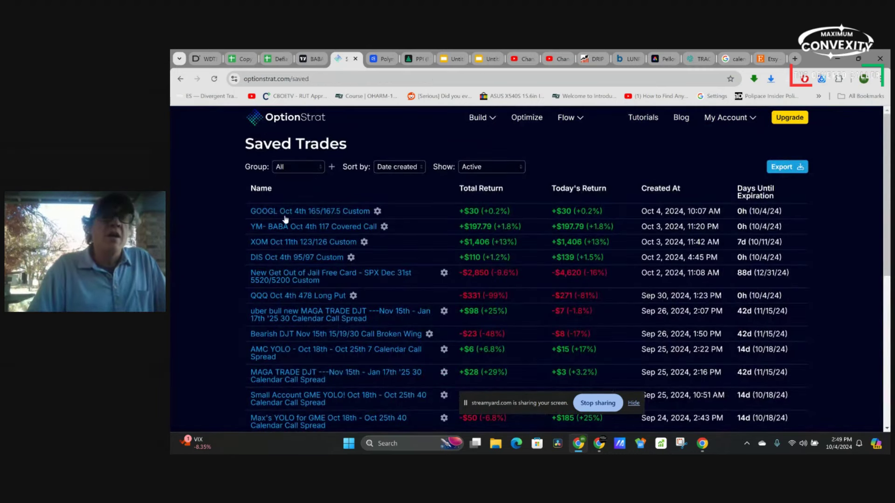
{"action": "left_click", "coordinate": [307, 228]}
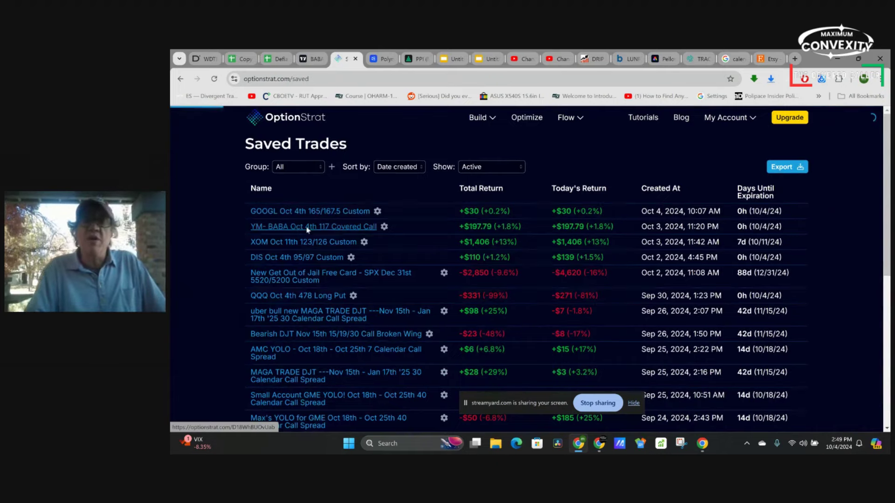
Widen the BABA covered call graph's price range to ±5%.
{"action": "scroll", "coordinate": [534, 291], "scroll_direction": "down", "scroll_amount": 6}
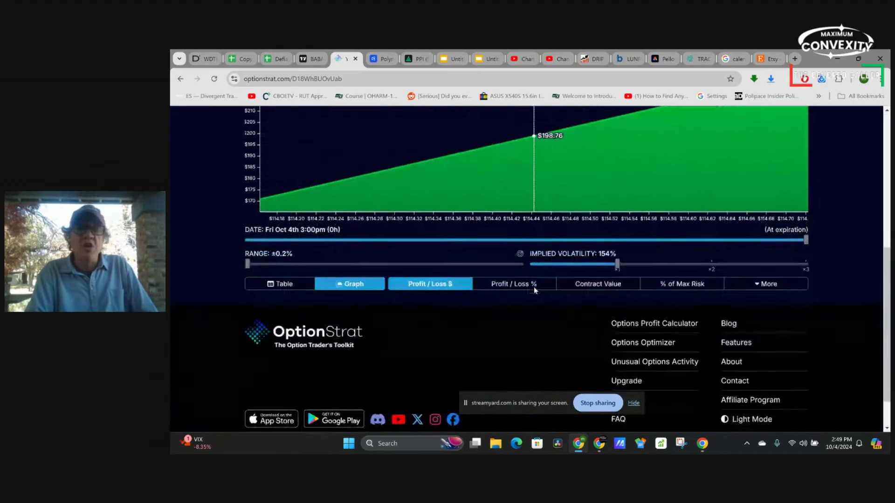
{"action": "left_click", "coordinate": [419, 265]}
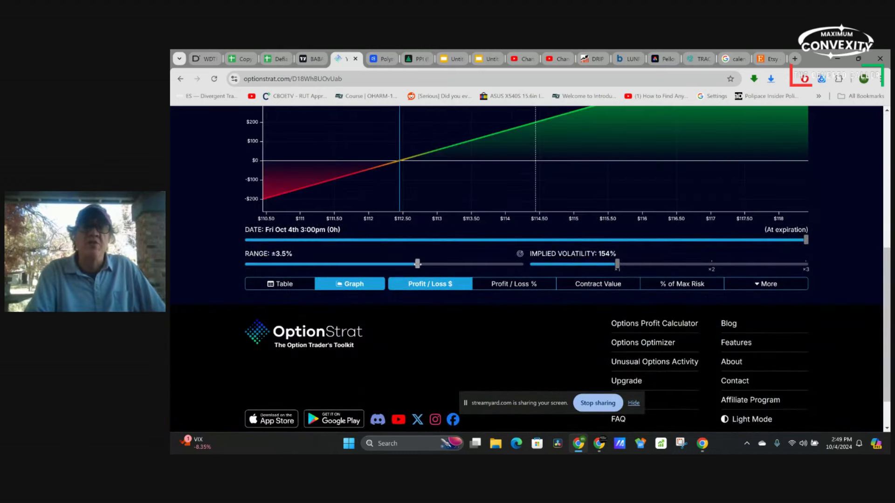
{"action": "scroll", "coordinate": [418, 266], "scroll_direction": "up", "scroll_amount": 2}
{"action": "scroll", "coordinate": [418, 265], "scroll_direction": "down", "scroll_amount": 1}
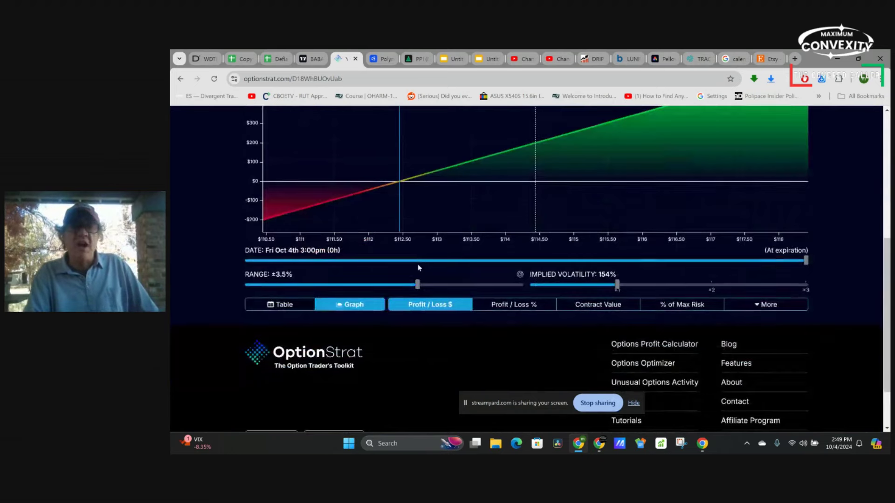
{"action": "left_click_drag", "start_coordinate": [417, 285], "coordinate": [521, 287]}
{"action": "scroll", "coordinate": [502, 209], "scroll_direction": "up", "scroll_amount": 2}
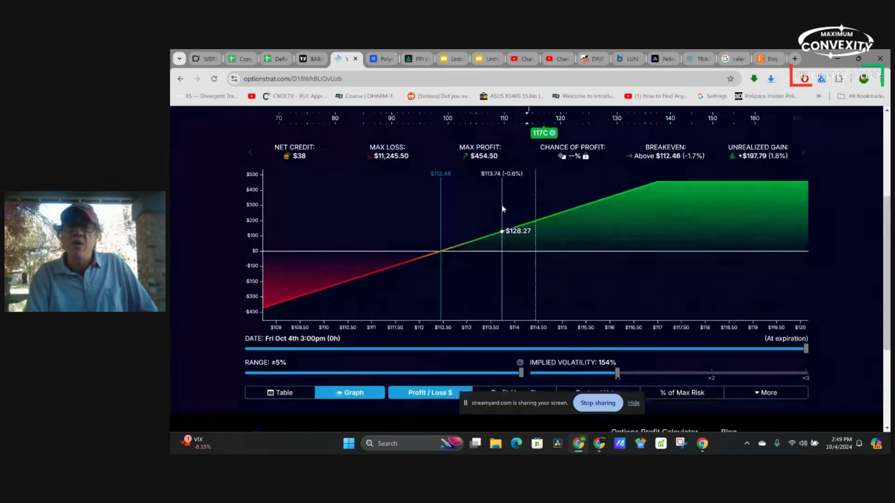
Examine the BABA covered call's profit and loss graph, including the payoff around the 117 strike.
{"action": "scroll", "coordinate": [502, 207], "scroll_direction": "down", "scroll_amount": 1}
{"action": "scroll", "coordinate": [506, 273], "scroll_direction": "up", "scroll_amount": 2}
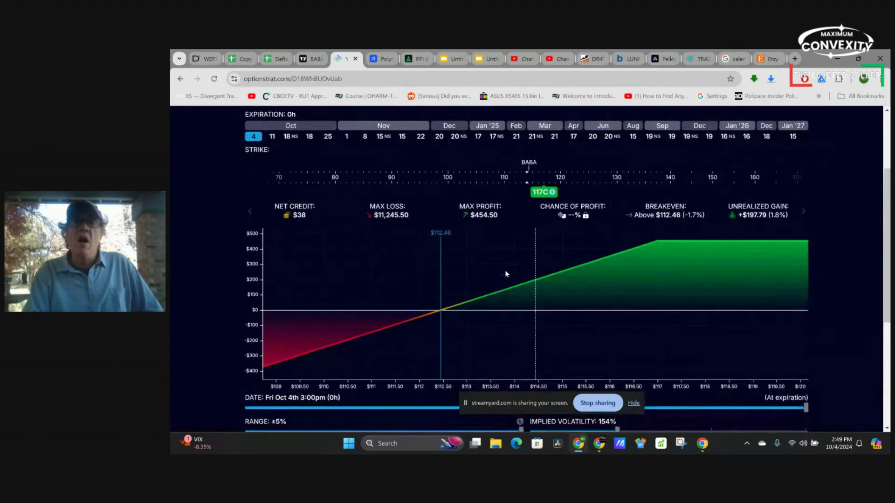
{"action": "scroll", "coordinate": [507, 274], "scroll_direction": "up", "scroll_amount": 1}
{"action": "scroll", "coordinate": [506, 274], "scroll_direction": "down", "scroll_amount": 1}
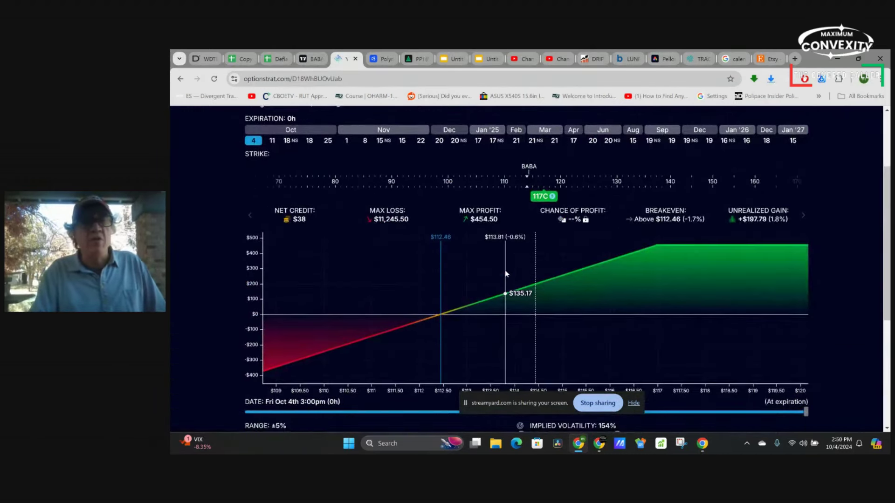
{"action": "scroll", "coordinate": [506, 274], "scroll_direction": "down", "scroll_amount": 1}
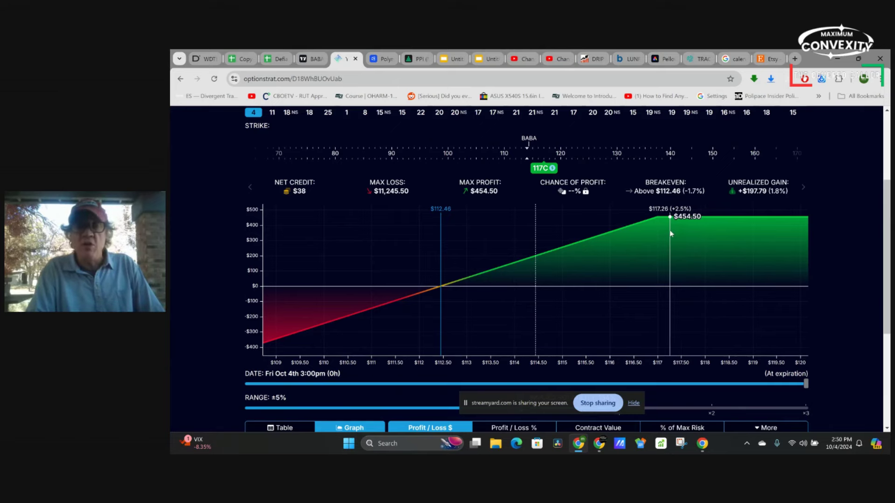
Return from the BABA covered call to the saved trades and open the XOM Oct 11th 123/126 Custom trade.
{"action": "scroll", "coordinate": [593, 285], "scroll_direction": "down", "scroll_amount": 1}
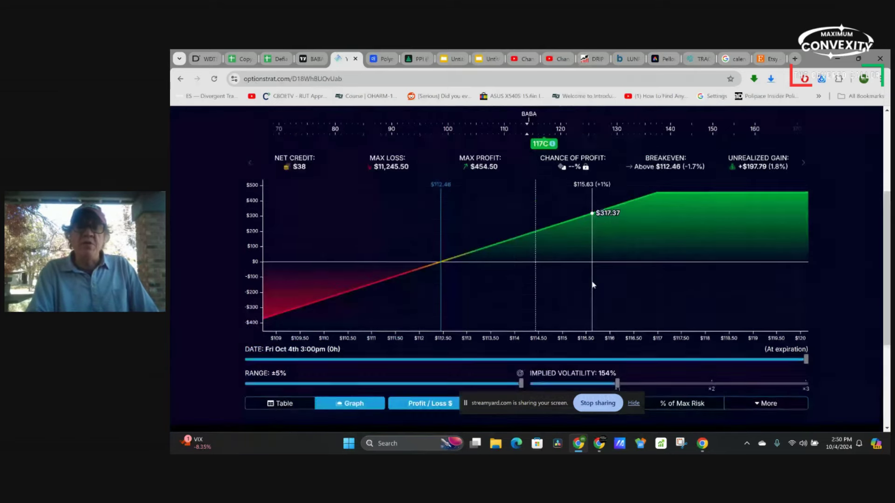
{"action": "scroll", "coordinate": [593, 285], "scroll_direction": "up", "scroll_amount": 4}
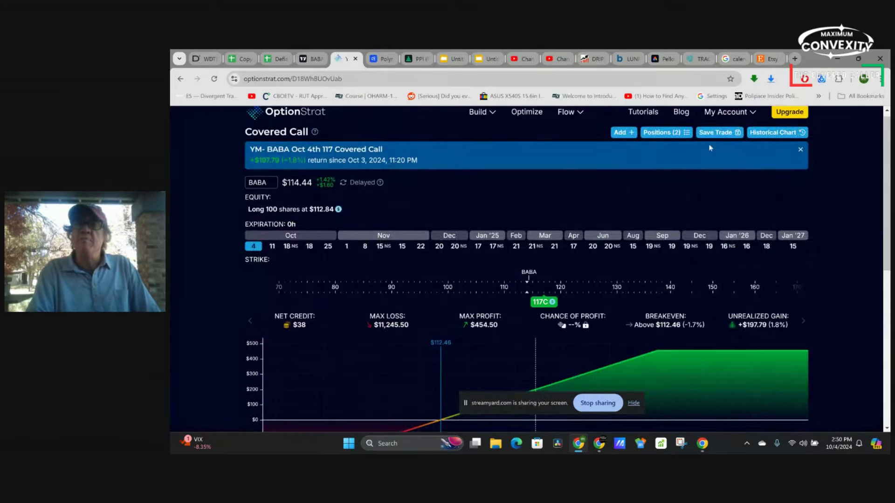
{"action": "left_click", "coordinate": [724, 112]}
{"action": "left_click", "coordinate": [724, 131]}
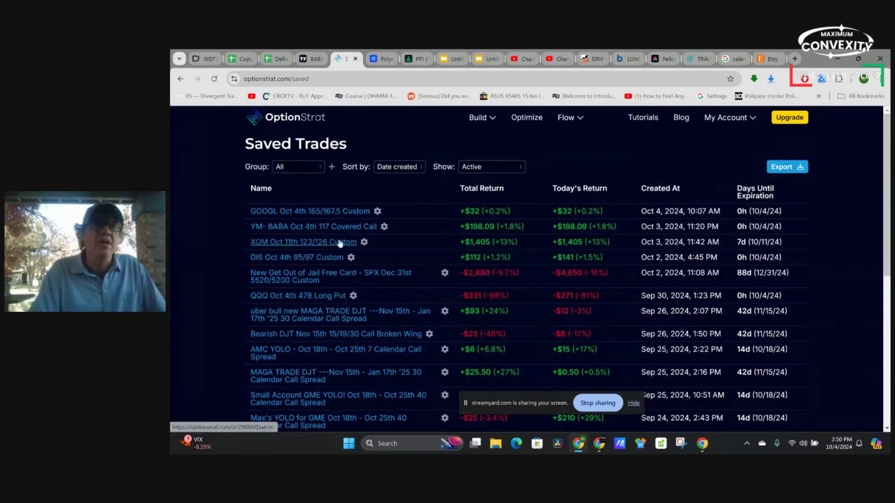
{"action": "left_click", "coordinate": [304, 241]}
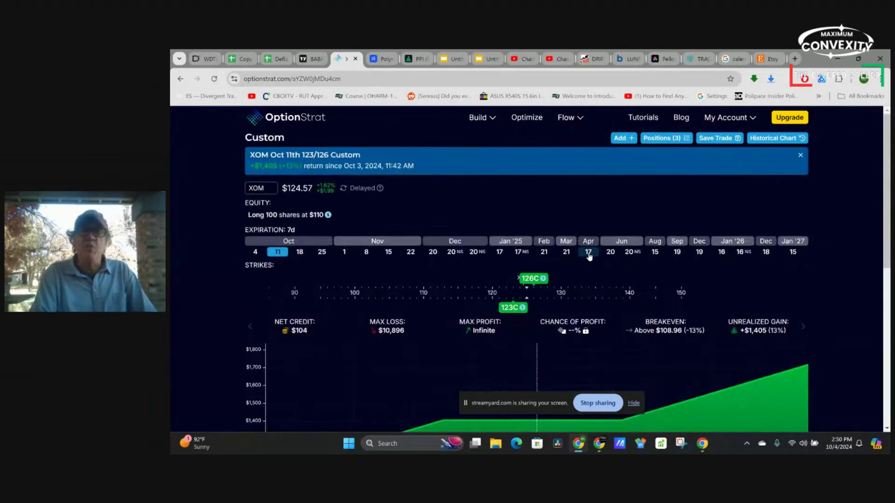
Widen the XOM trade graph's price range to ±17% and examine the payoff around the 123 and 126 strikes.
{"action": "scroll", "coordinate": [589, 257], "scroll_direction": "down", "scroll_amount": 3}
{"action": "scroll", "coordinate": [590, 256], "scroll_direction": "down", "scroll_amount": 2}
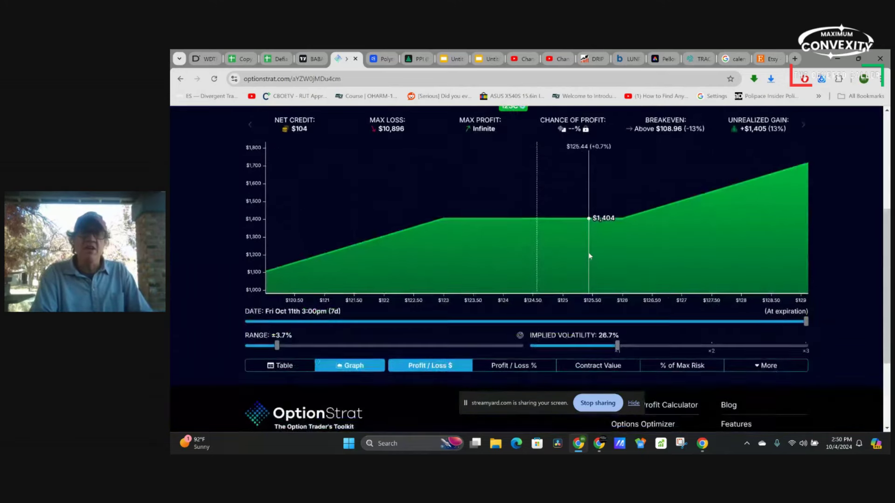
{"action": "left_click", "coordinate": [421, 348]}
{"action": "scroll", "coordinate": [525, 298], "scroll_direction": "up", "scroll_amount": 1}
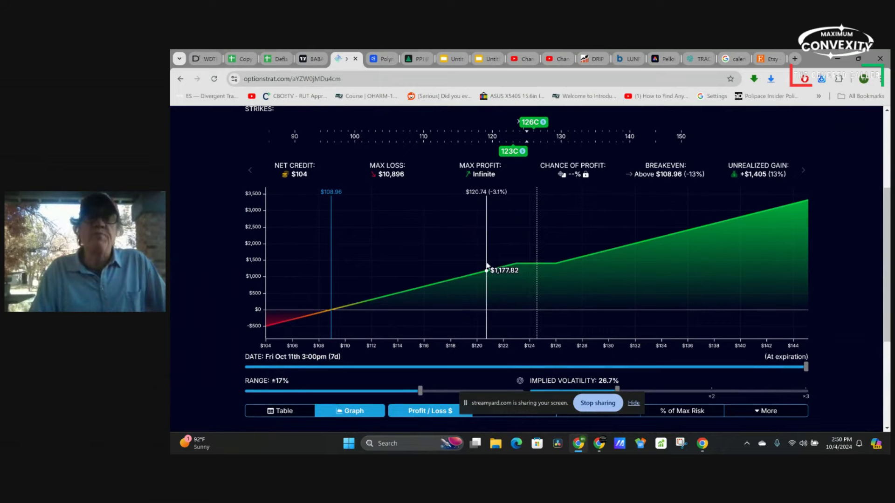
{"action": "scroll", "coordinate": [487, 266], "scroll_direction": "up", "scroll_amount": 1}
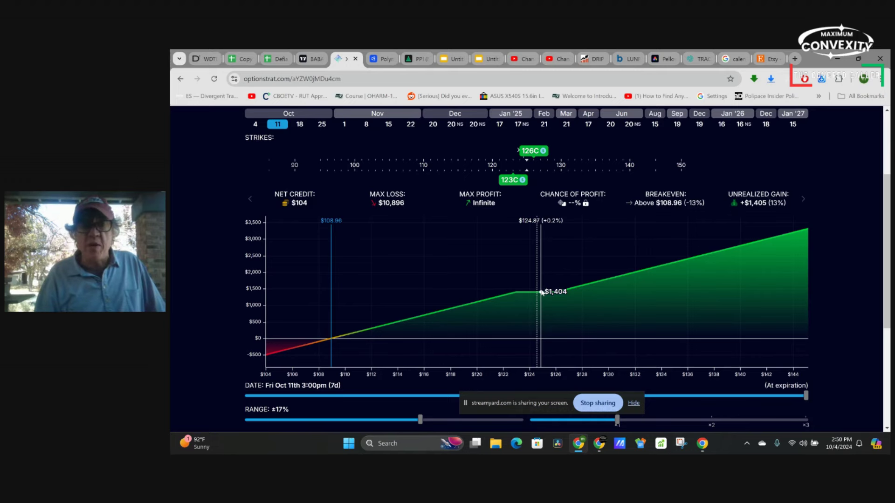
Leave the XOM trade and go back to the list of saved trades.
{"action": "scroll", "coordinate": [541, 292], "scroll_direction": "up", "scroll_amount": 3}
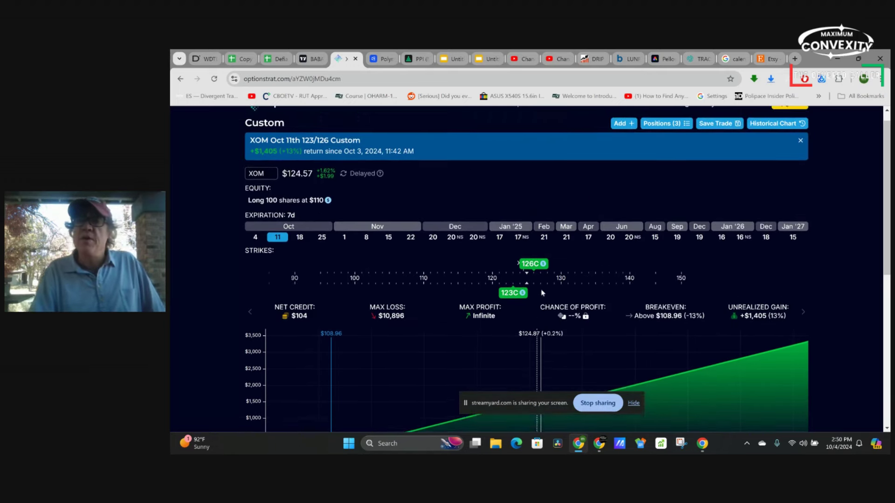
{"action": "mouse_move", "coordinate": [711, 123]}
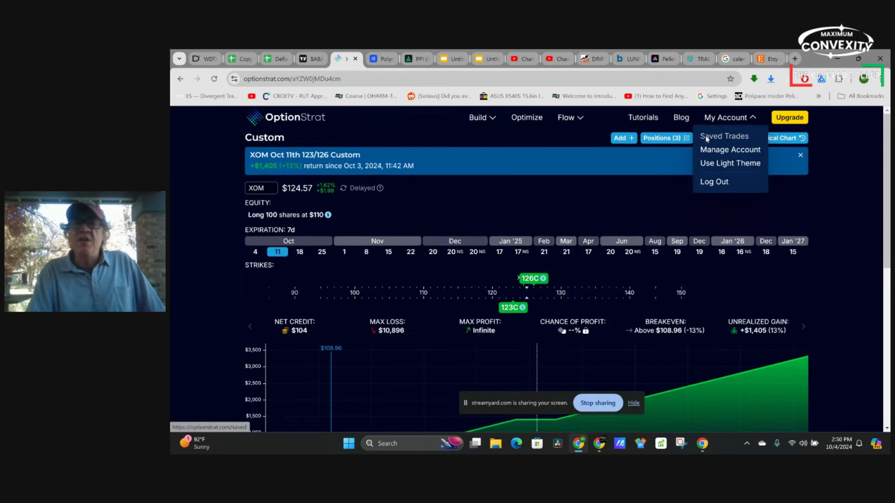
{"action": "left_click", "coordinate": [706, 138]}
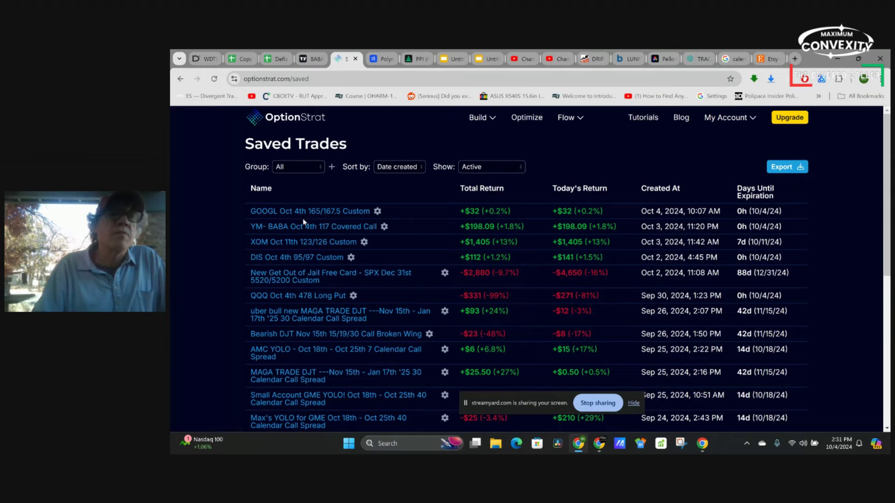
Reopen the XOM Oct 11th 123/126 Custom trade and return to the saved trades list.
{"action": "left_click", "coordinate": [304, 243]}
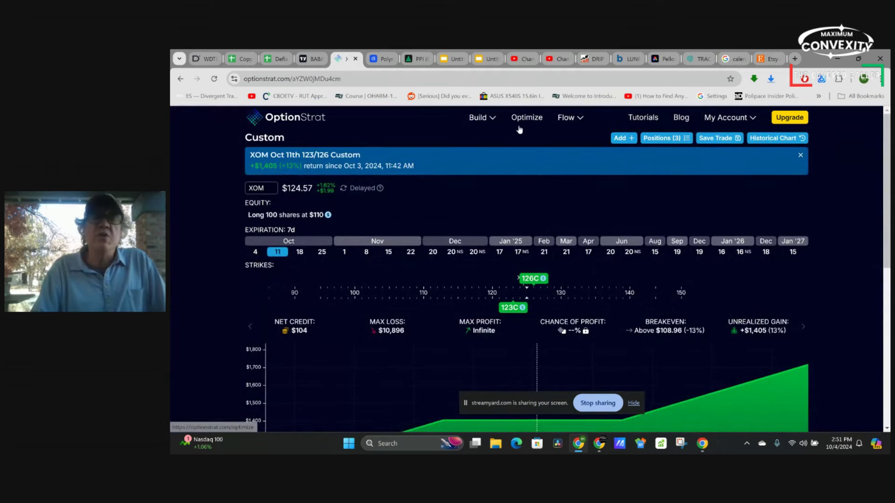
{"action": "left_click", "coordinate": [727, 117]}
{"action": "left_click", "coordinate": [729, 138]}
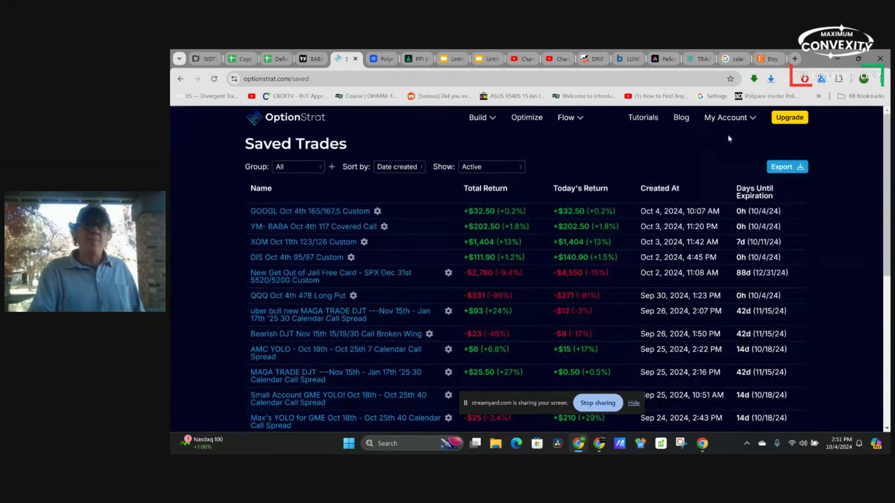
Look through the total and daily returns of the active saved trades.
{"action": "scroll", "coordinate": [408, 276], "scroll_direction": "down", "scroll_amount": 1}
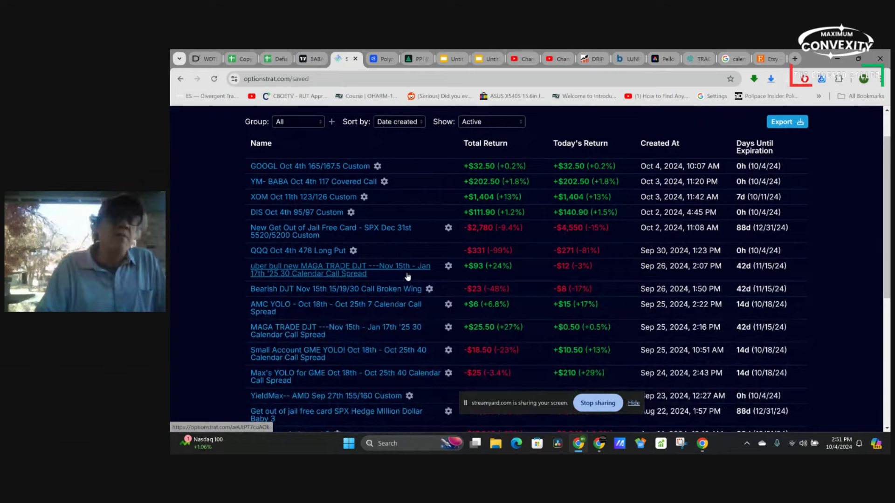
{"action": "scroll", "coordinate": [408, 277], "scroll_direction": "down", "scroll_amount": 1}
{"action": "scroll", "coordinate": [330, 232], "scroll_direction": "down", "scroll_amount": 1}
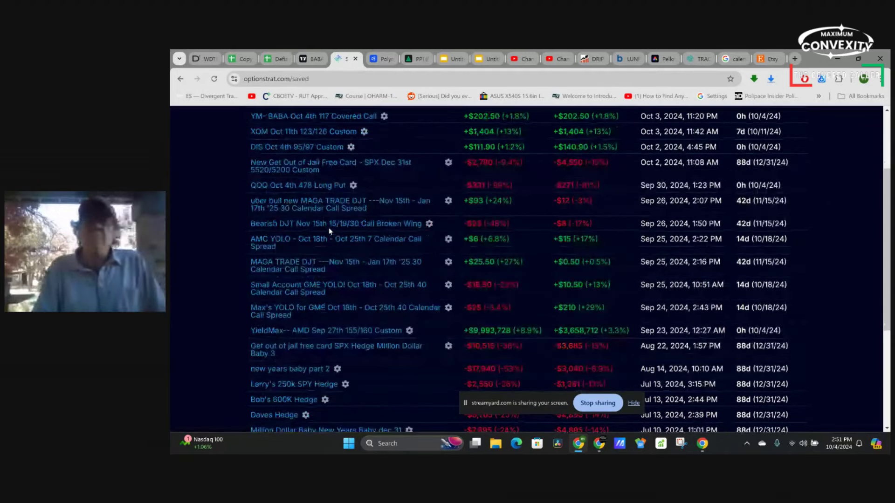
{"action": "scroll", "coordinate": [620, 163], "scroll_direction": "up", "scroll_amount": 4}
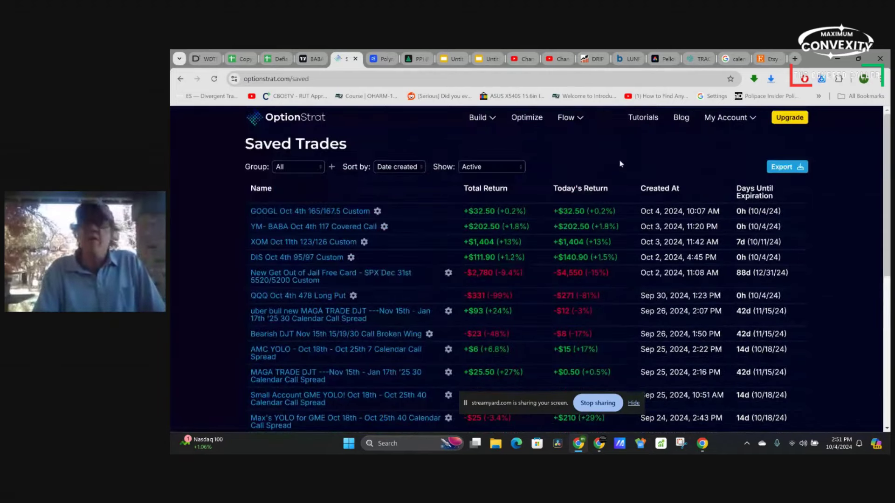
Switch to TradingView and sort the watchlist by percentage change in ascending order.
{"action": "left_click", "coordinate": [278, 60]}
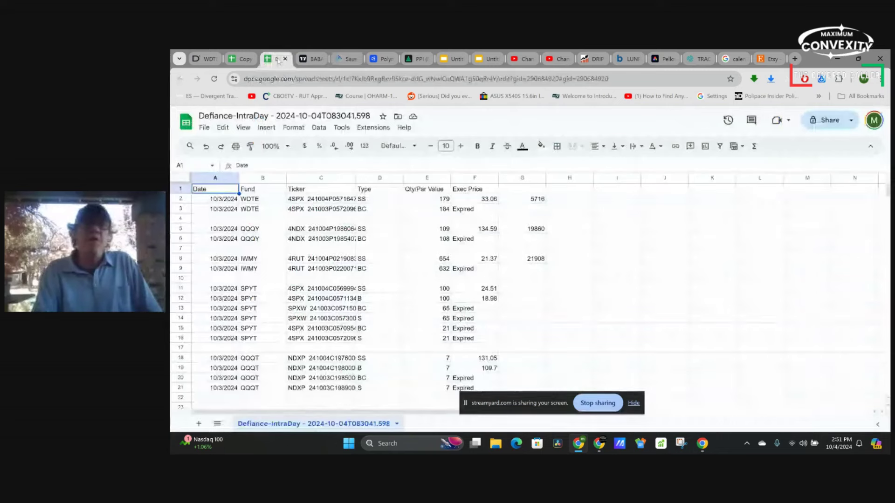
{"action": "left_click", "coordinate": [311, 59]}
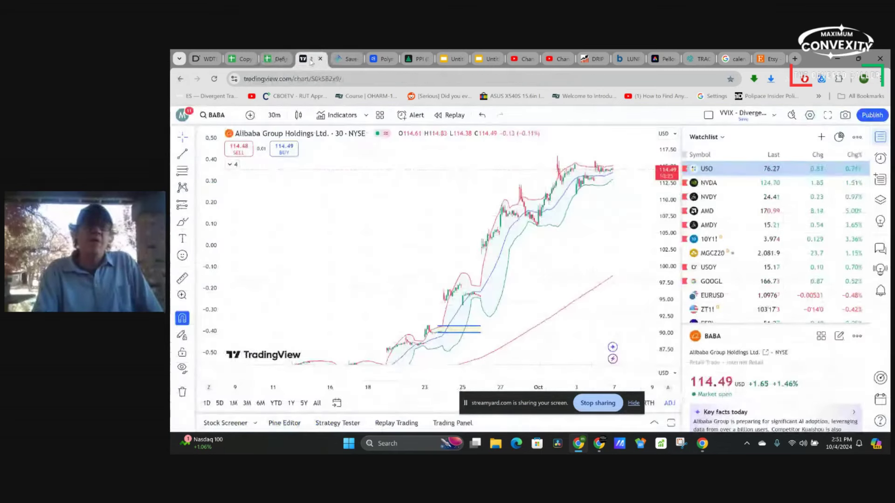
{"action": "left_click", "coordinate": [856, 159]}
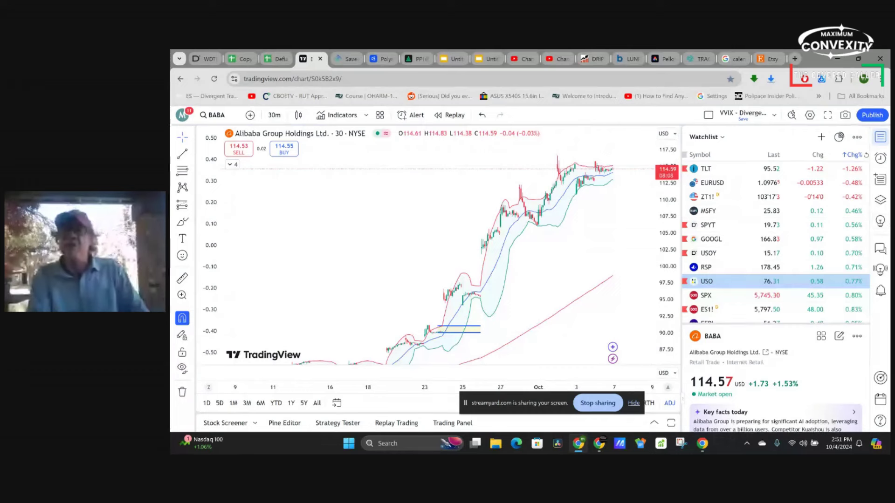
View the charts of the strongest watchlist gainers in turn: MSTR, MSTY, AMD, COIN and TSLA.
{"action": "scroll", "coordinate": [748, 279], "scroll_direction": "down", "scroll_amount": 10}
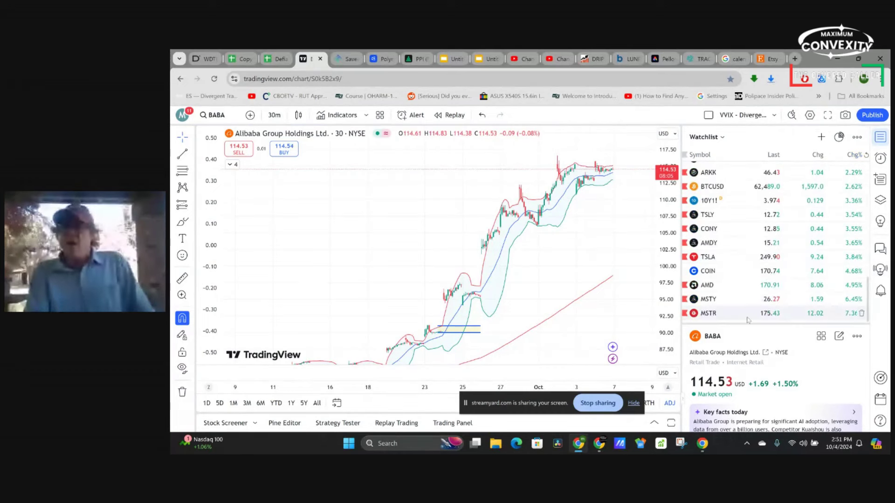
{"action": "left_click", "coordinate": [748, 314]}
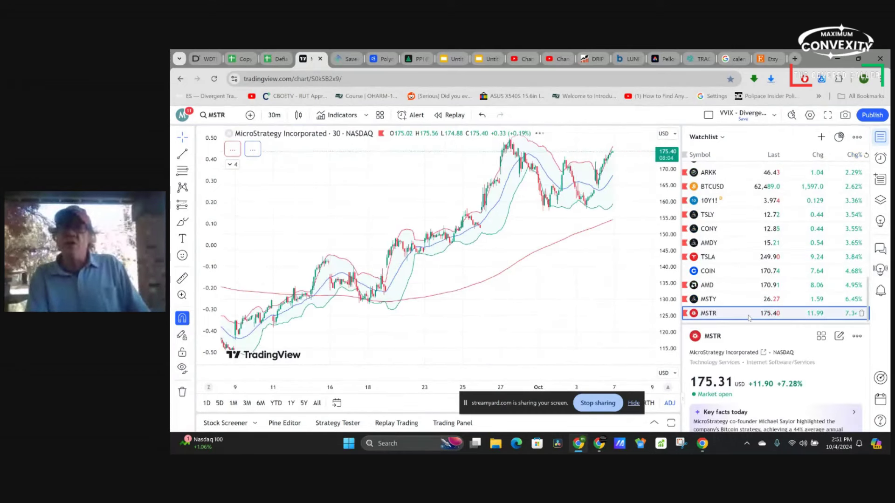
{"action": "left_click", "coordinate": [718, 301]}
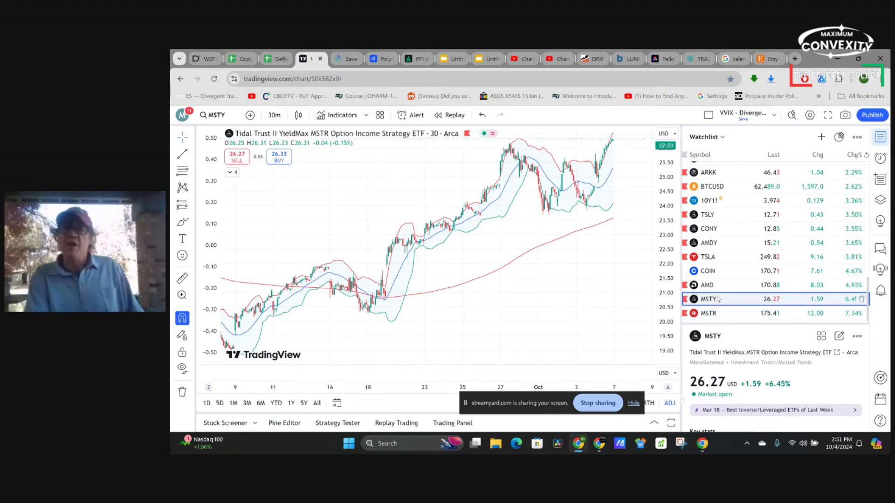
{"action": "left_click", "coordinate": [717, 288]}
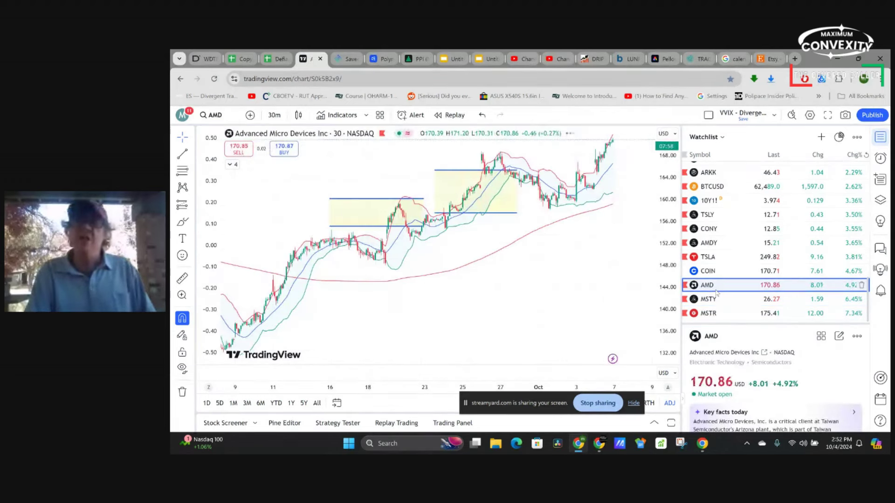
{"action": "left_click", "coordinate": [717, 273]}
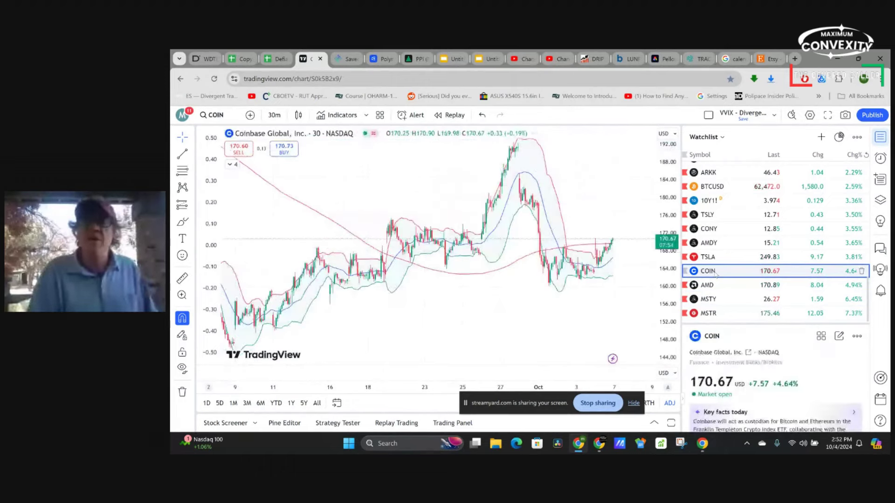
{"action": "left_click", "coordinate": [717, 259]}
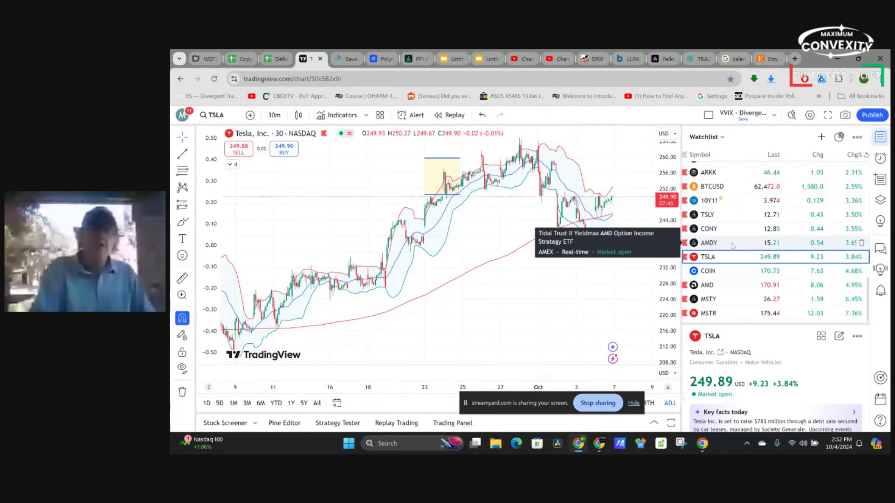
View the watchlist charts of AMDY, TSLY, ARKK, AMZN and NVDA one after another.
{"action": "left_click", "coordinate": [733, 244]}
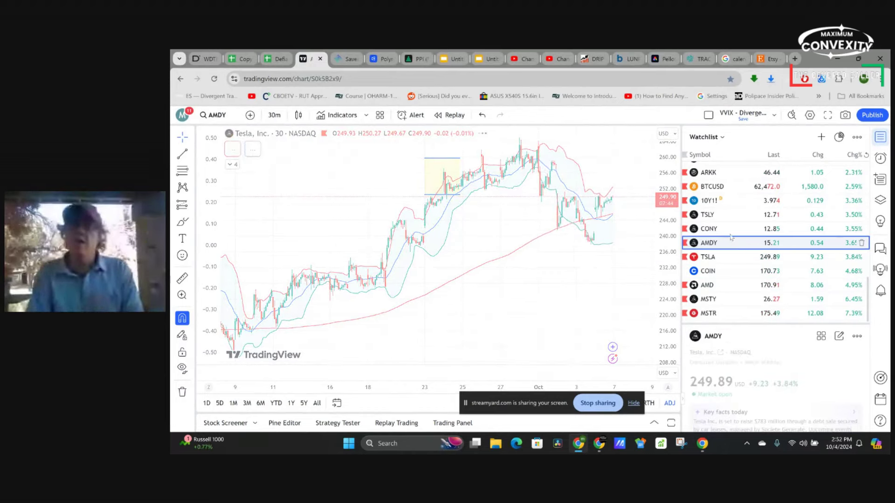
{"action": "left_click", "coordinate": [728, 215]}
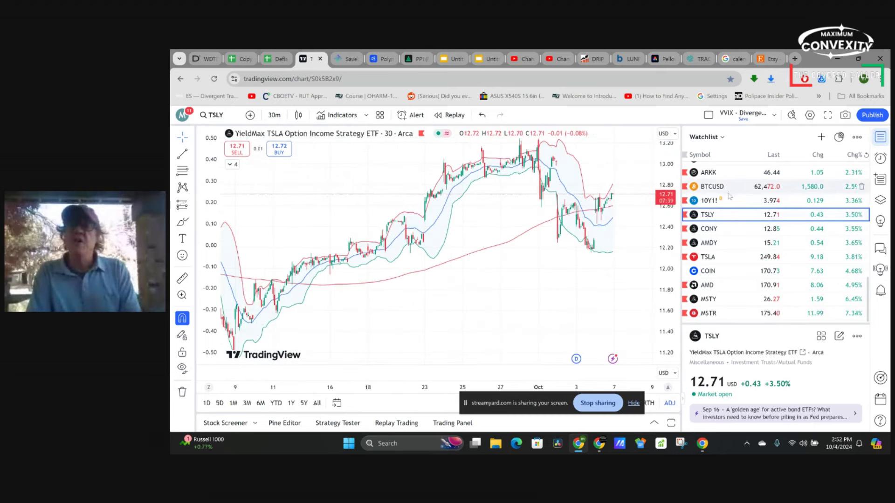
{"action": "scroll", "coordinate": [728, 200], "scroll_direction": "up", "scroll_amount": 1}
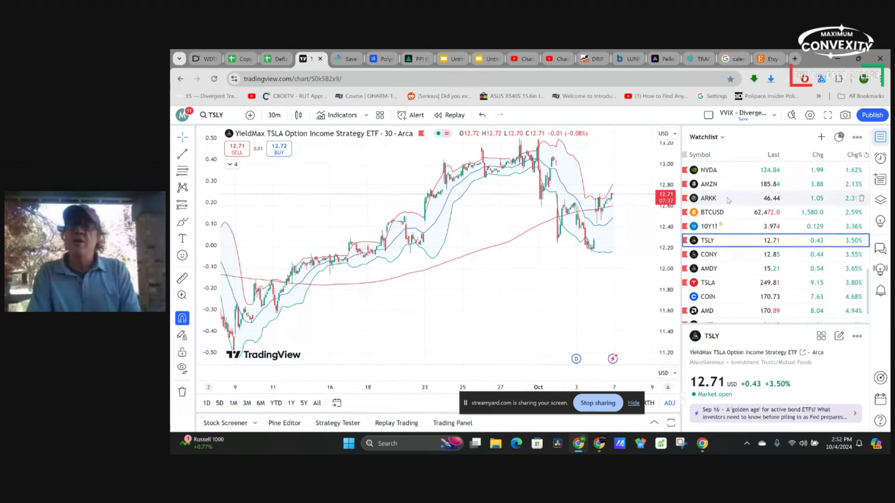
{"action": "left_click", "coordinate": [730, 198]}
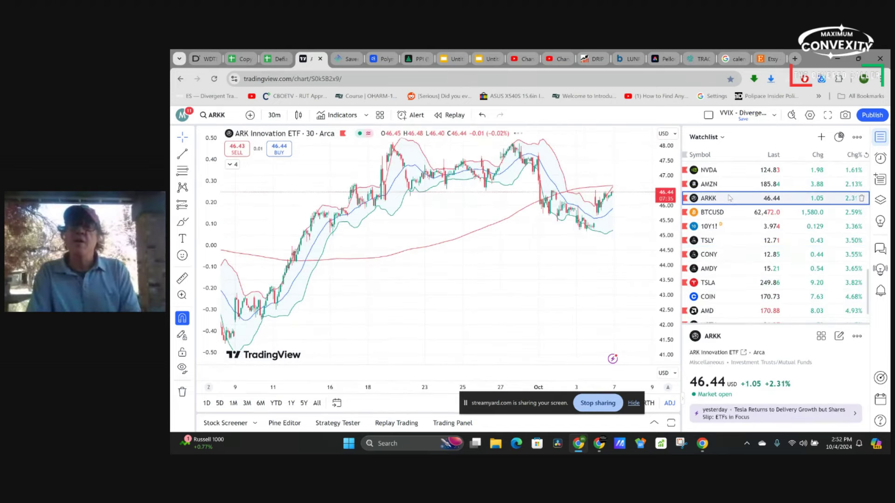
{"action": "left_click", "coordinate": [731, 185]}
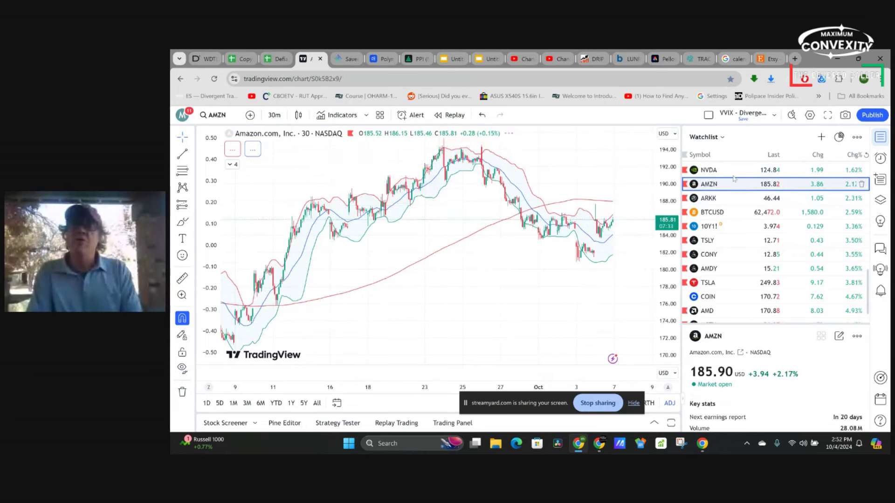
{"action": "left_click", "coordinate": [735, 171]}
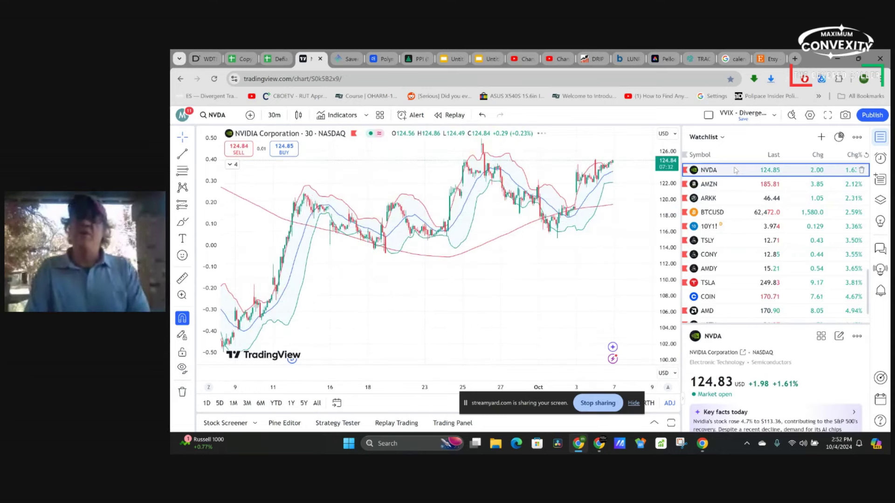
Display the Nasdaq 100 Index (NDX) chart from the watchlist and move the screen-sharing notice off the controls below the chart.
{"action": "scroll", "coordinate": [736, 171], "scroll_direction": "up", "scroll_amount": 1}
{"action": "scroll", "coordinate": [736, 170], "scroll_direction": "up", "scroll_amount": 3}
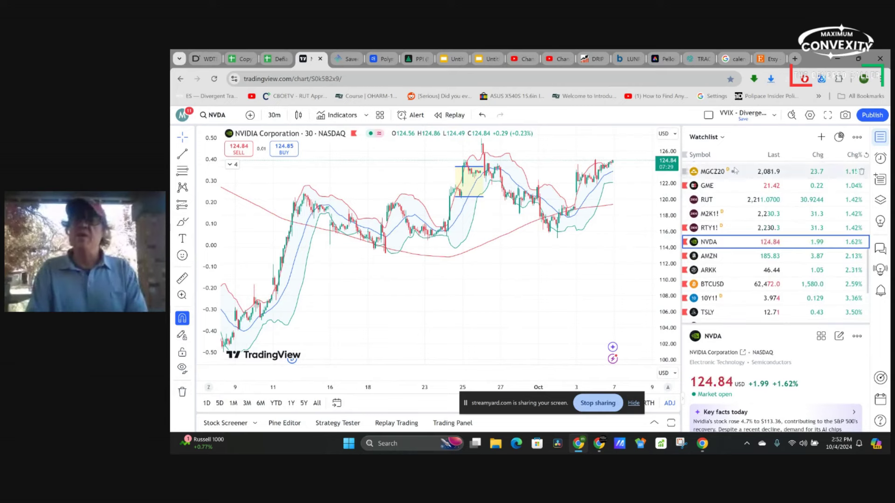
{"action": "scroll", "coordinate": [736, 171], "scroll_direction": "up", "scroll_amount": 1}
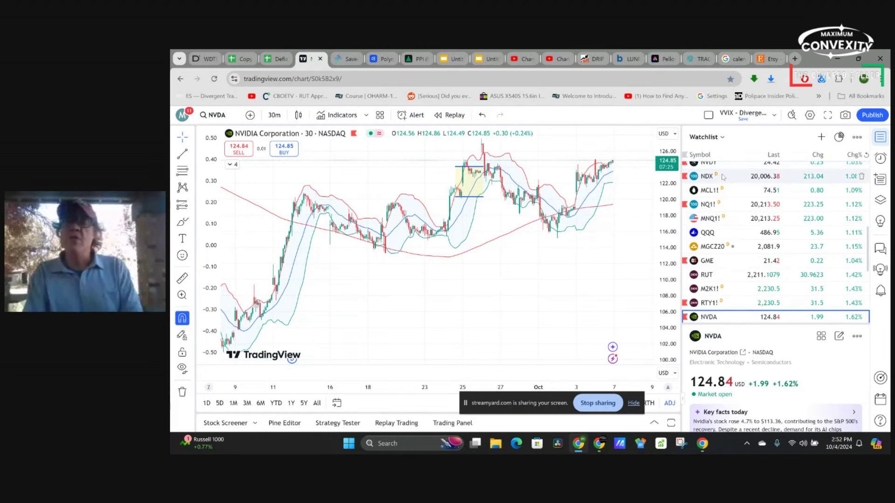
{"action": "left_click", "coordinate": [723, 177]}
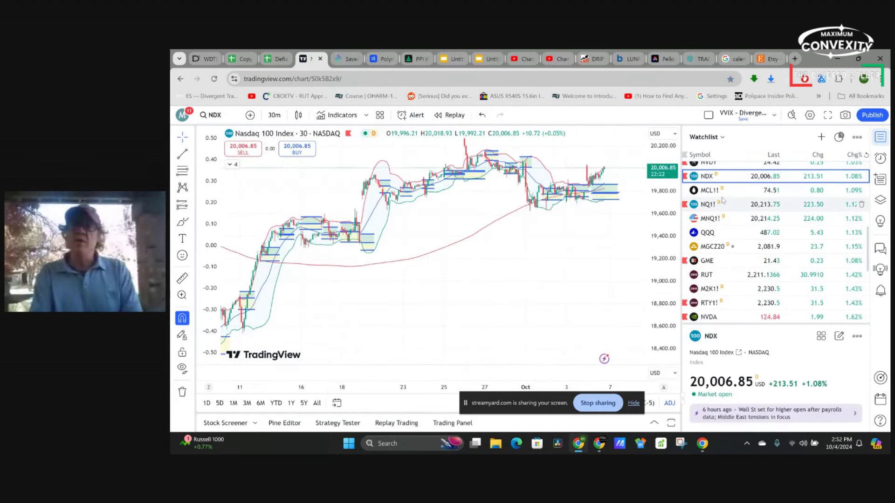
{"action": "scroll", "coordinate": [723, 201], "scroll_direction": "up", "scroll_amount": 2}
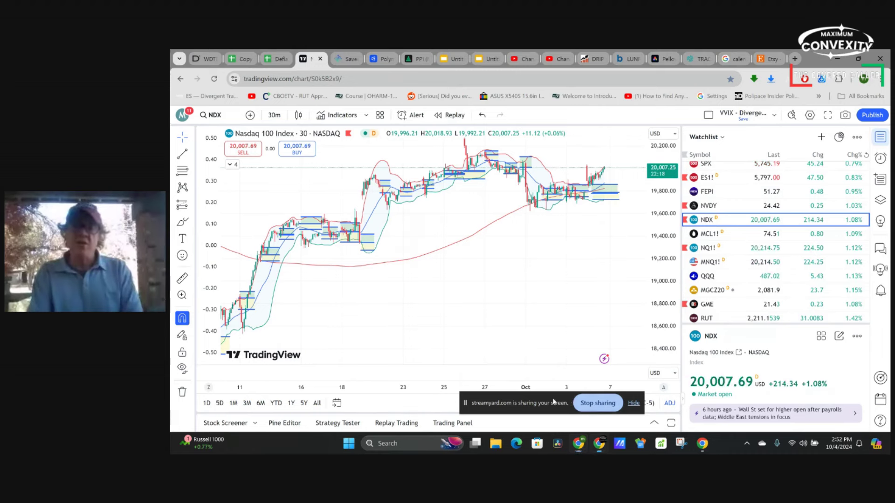
{"action": "left_click_drag", "start_coordinate": [557, 395], "coordinate": [407, 344]}
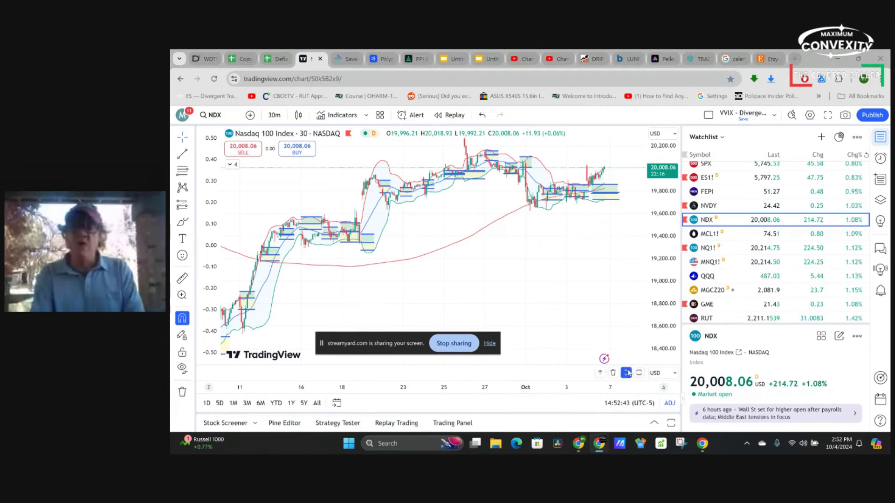
Toggle the NDX chart pane between collapsed and restored, and load the VIX chart.
{"action": "left_click", "coordinate": [627, 373]}
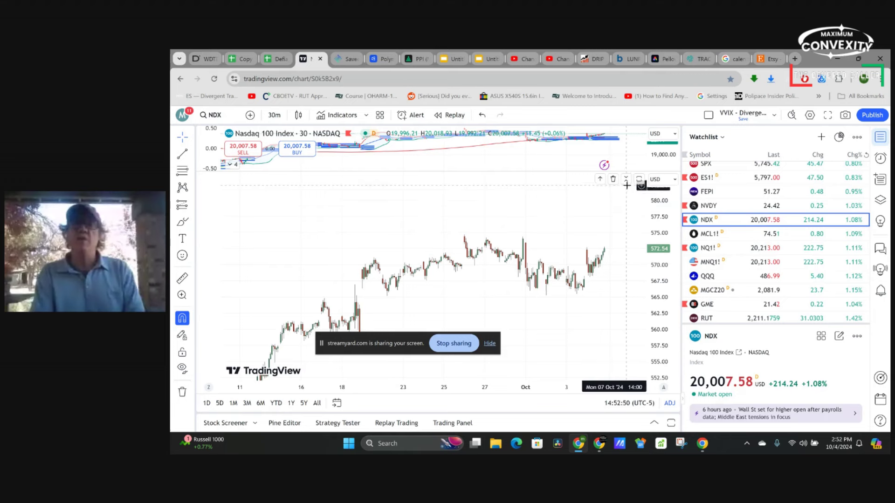
{"action": "left_click", "coordinate": [626, 179]}
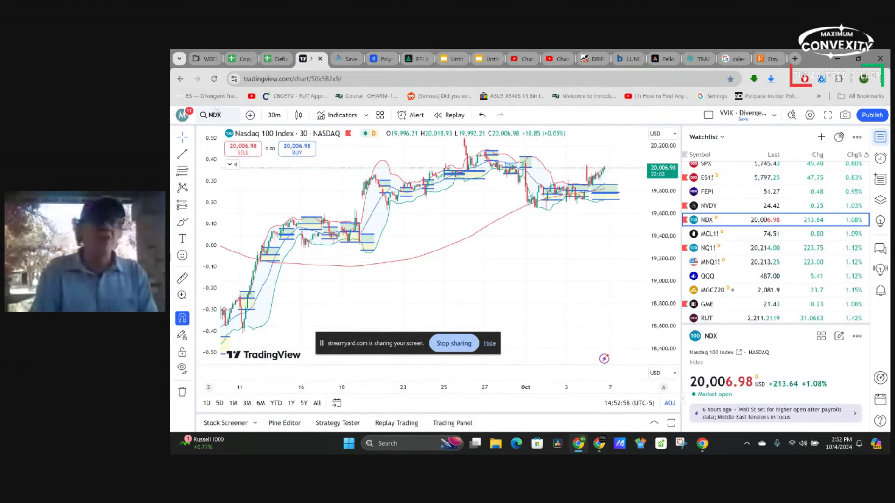
{"action": "left_click", "coordinate": [218, 114]}
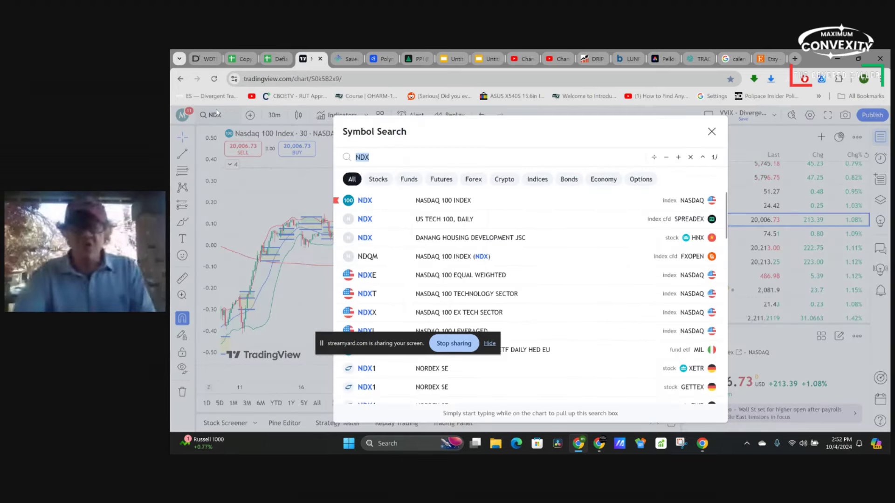
{"action": "type", "text": "VIX"}
{"action": "key", "text": "Return"}
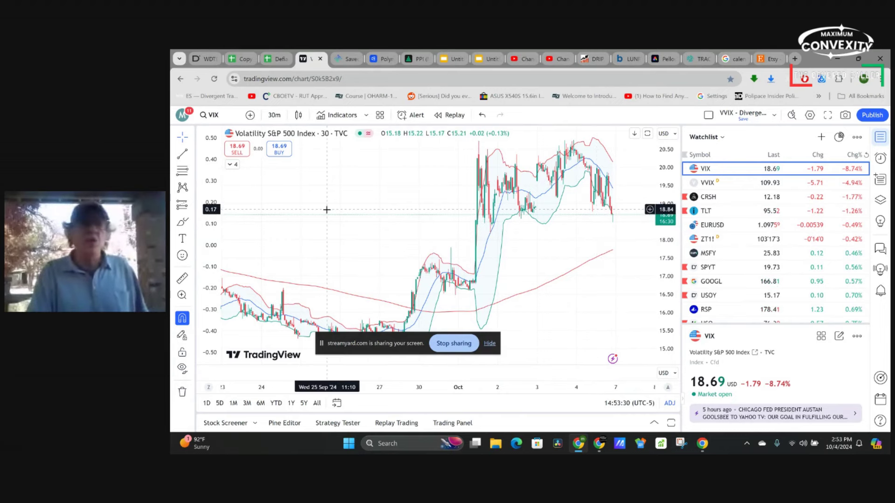
Switch the chart to the VVIX symbol to view the volatility of the VIX.
{"action": "left_click", "coordinate": [213, 115]}
{"action": "type", "text": "VVIX"}
{"action": "key", "text": "Return"}
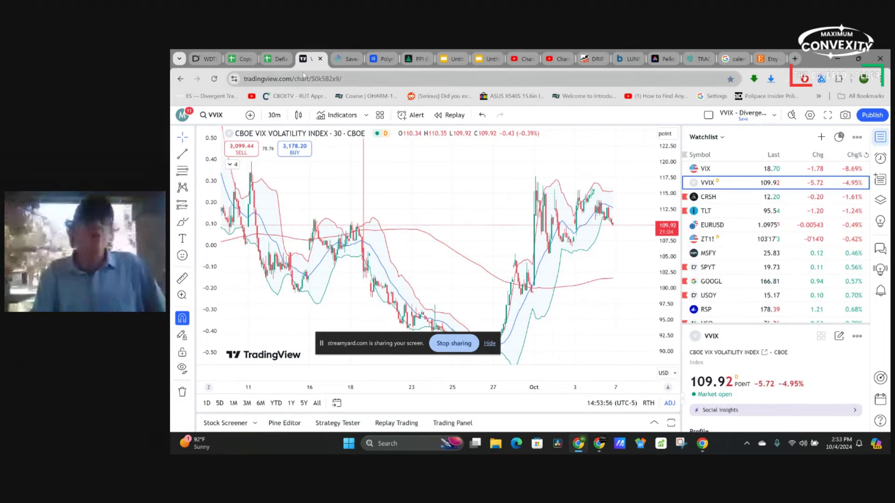
Switch to OptionStrat and open the saved trade "New Get Out of Jail Free Card - SPX Dec 31st 5520/5200 Custom" at its payoff graph.
{"action": "left_click", "coordinate": [344, 59]}
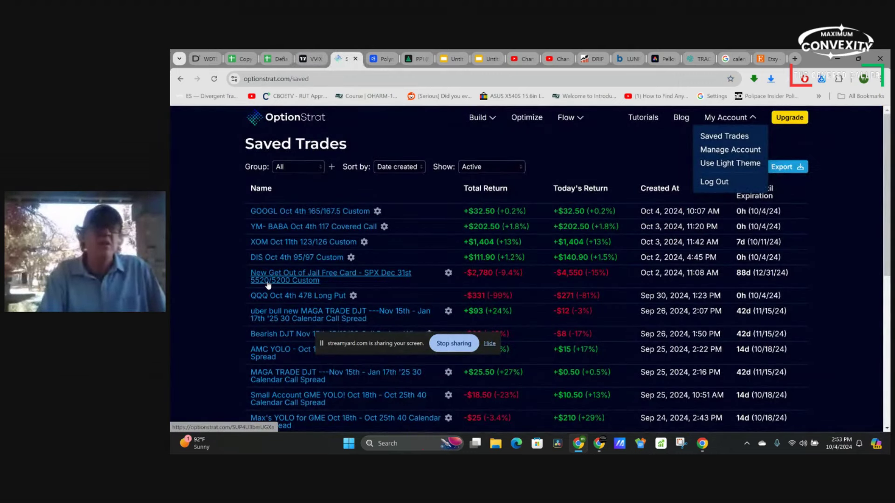
{"action": "left_click", "coordinate": [303, 276]}
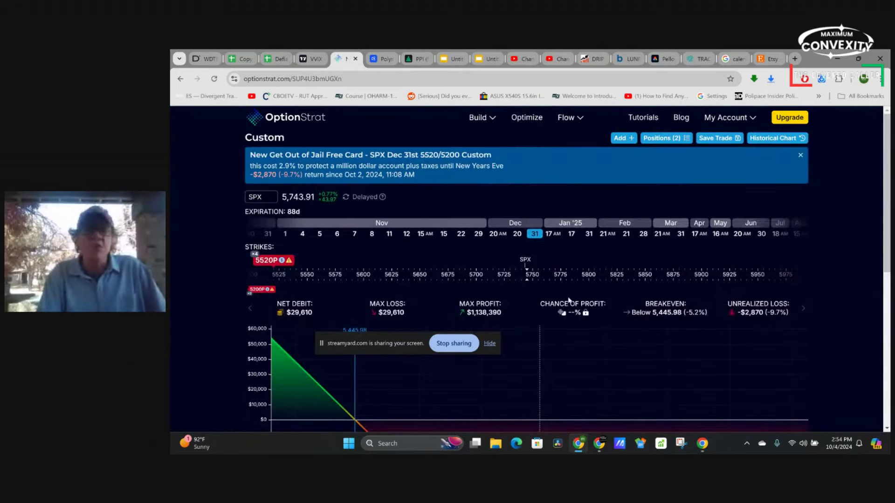
{"action": "scroll", "coordinate": [569, 298], "scroll_direction": "down", "scroll_amount": 4}
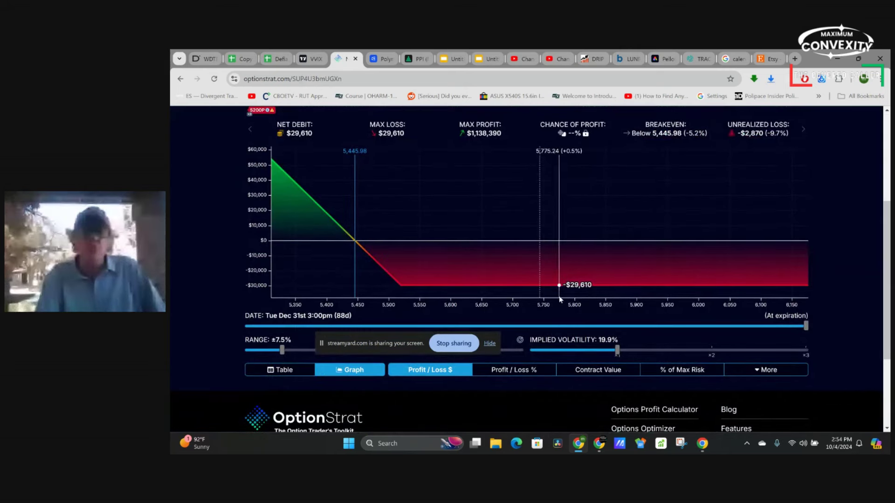
Move the screen-sharing notice off the range control and widen the SPX payoff graph's price range to ±46%.
{"action": "left_click", "coordinate": [399, 352]}
{"action": "left_click_drag", "start_coordinate": [399, 356], "coordinate": [473, 437]}
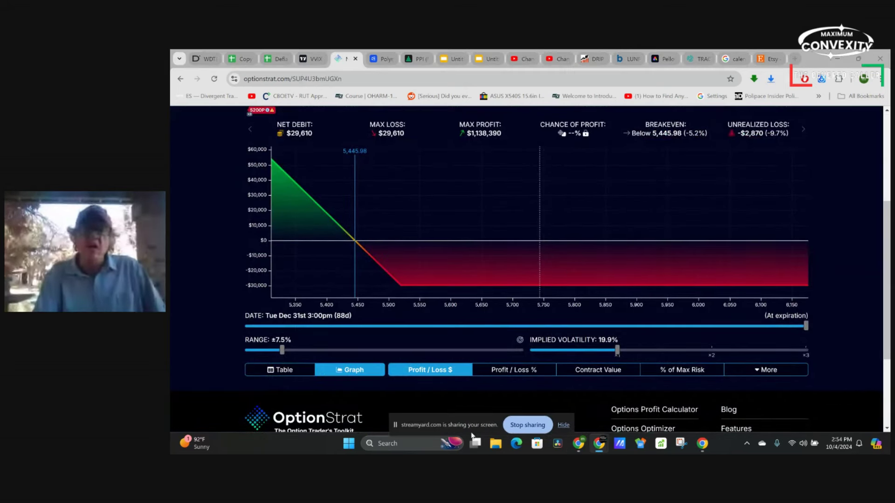
{"action": "left_click", "coordinate": [487, 349]}
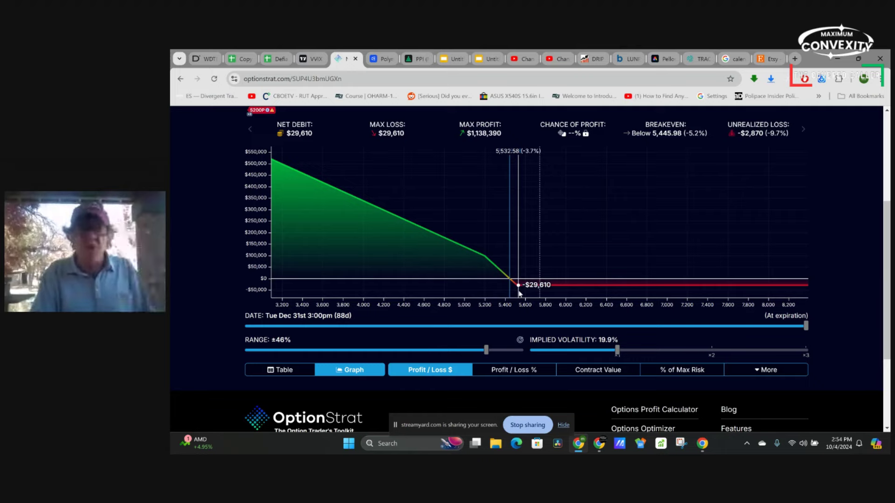
Examine the SPX hedge's payoff graph at expiration together with its strikes, cost, breakeven and trade description.
{"action": "scroll", "coordinate": [519, 294], "scroll_direction": "up", "scroll_amount": 1}
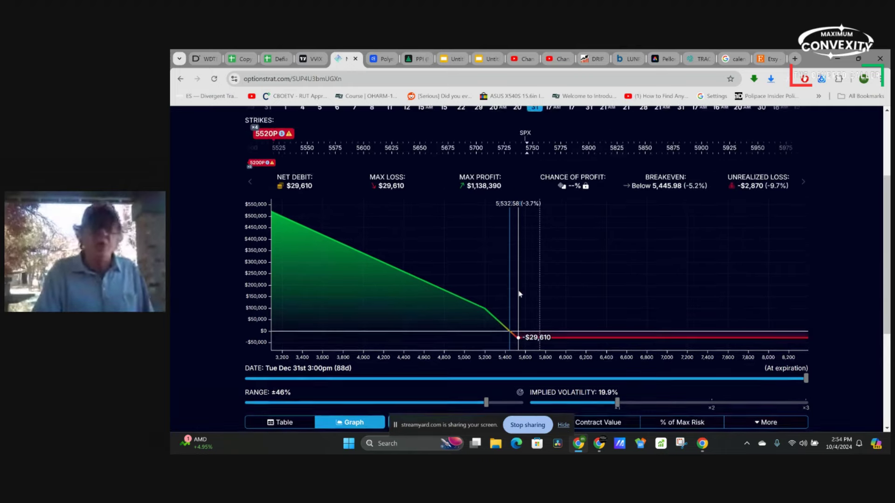
{"action": "scroll", "coordinate": [519, 293], "scroll_direction": "down", "scroll_amount": 1}
{"action": "scroll", "coordinate": [513, 296], "scroll_direction": "up", "scroll_amount": 1}
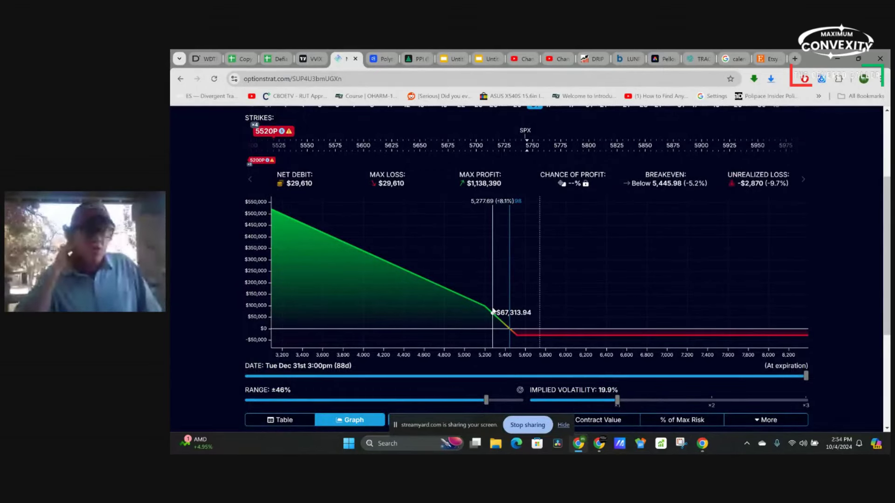
{"action": "scroll", "coordinate": [492, 311], "scroll_direction": "down", "scroll_amount": 1}
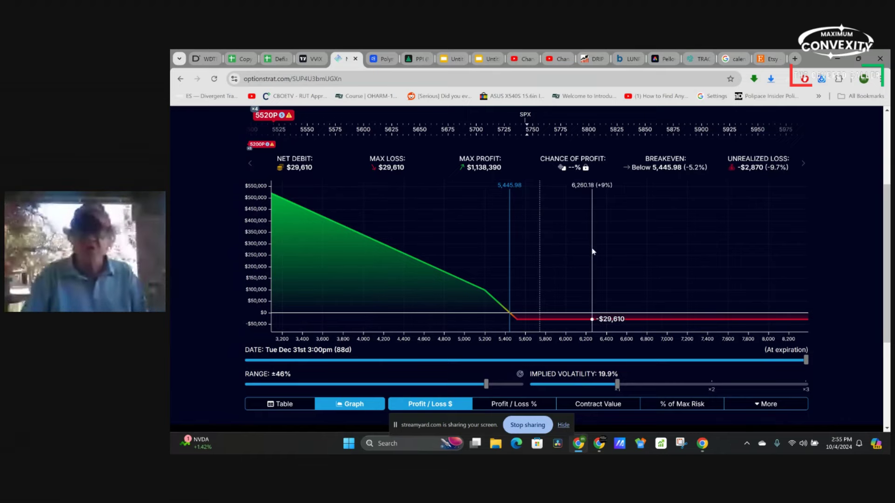
{"action": "scroll", "coordinate": [592, 252], "scroll_direction": "down", "scroll_amount": 3}
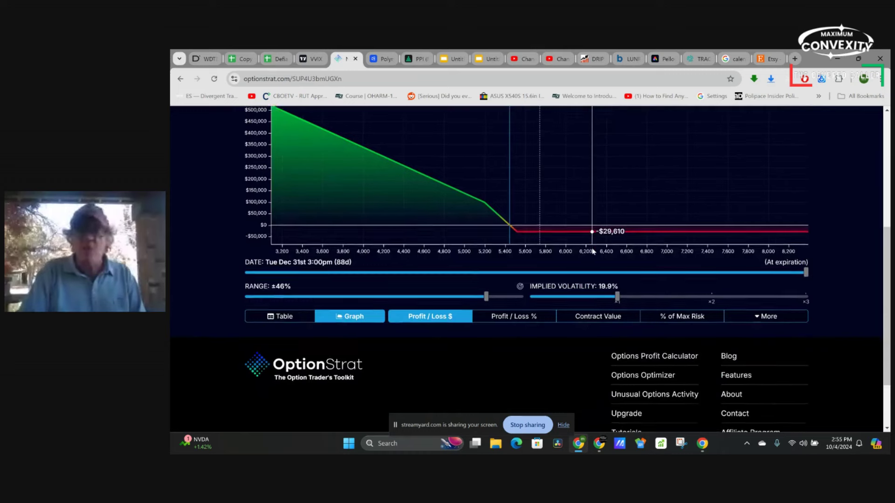
{"action": "scroll", "coordinate": [592, 252], "scroll_direction": "up", "scroll_amount": 5}
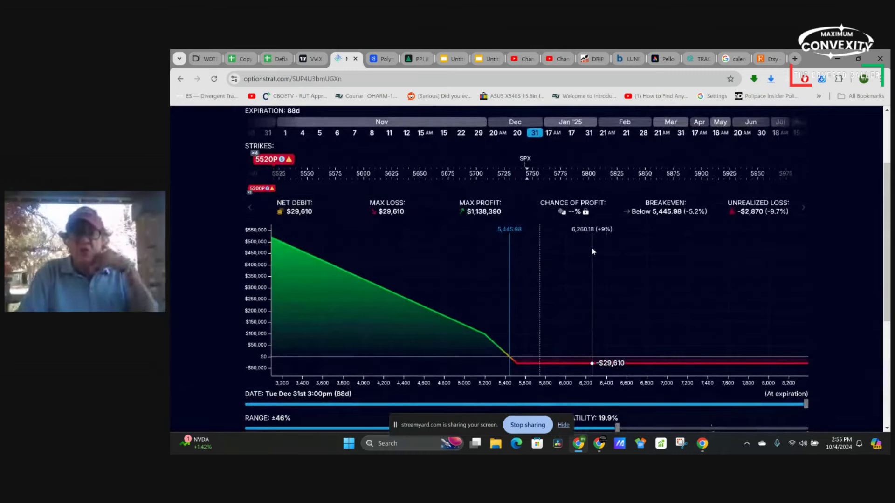
{"action": "scroll", "coordinate": [592, 252], "scroll_direction": "up", "scroll_amount": 1}
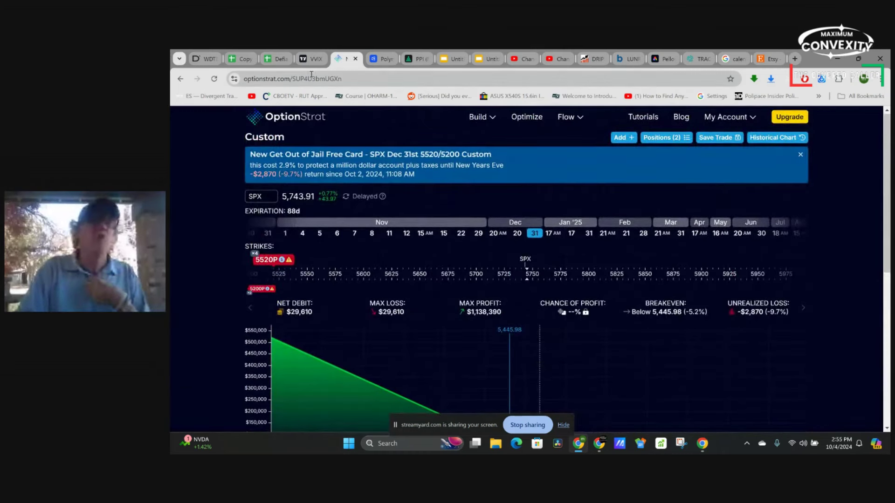
Switch to the Copy of $DEFIANCE spreadsheet, move the screen-sharing notice off the sheet names and open the RetirementSim sheet.
{"action": "left_click", "coordinate": [241, 59]}
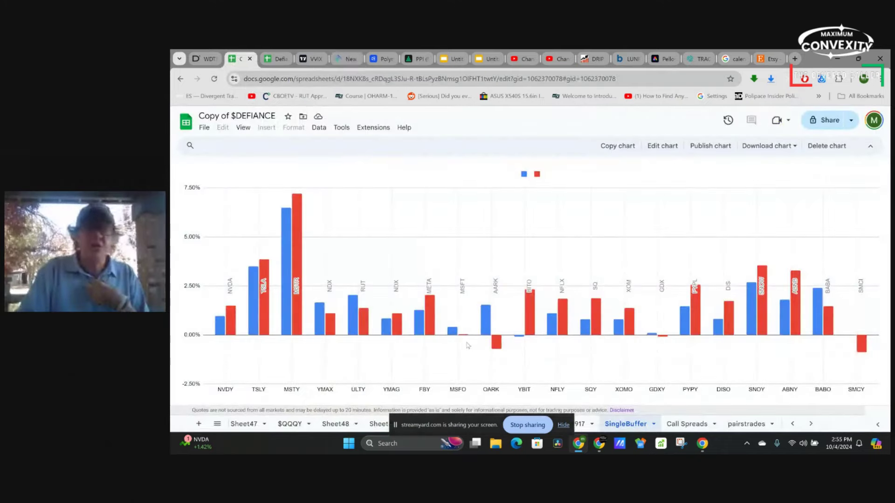
{"action": "left_click_drag", "start_coordinate": [450, 421], "coordinate": [476, 382]}
{"action": "scroll", "coordinate": [562, 425], "scroll_direction": "right", "scroll_amount": 5}
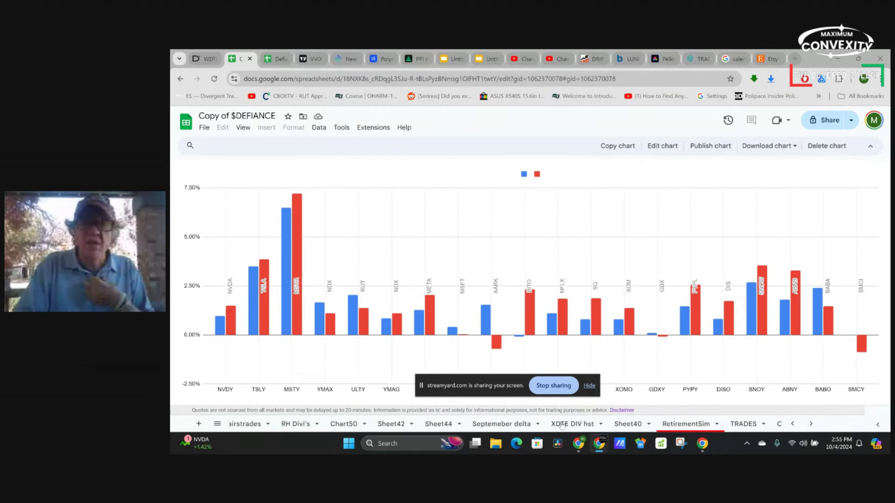
{"action": "scroll", "coordinate": [562, 425], "scroll_direction": "right", "scroll_amount": 3}
{"action": "left_click", "coordinate": [531, 424]}
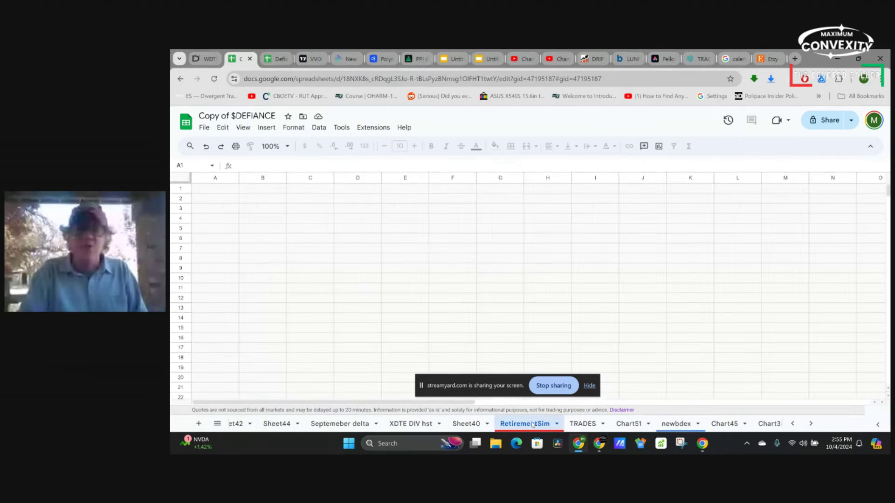
Review the second simulated portfolio in columns R to AD, from the safety holdings through the riskier income ETFs to its totals.
{"action": "scroll", "coordinate": [452, 303], "scroll_direction": "left", "scroll_amount": 4}
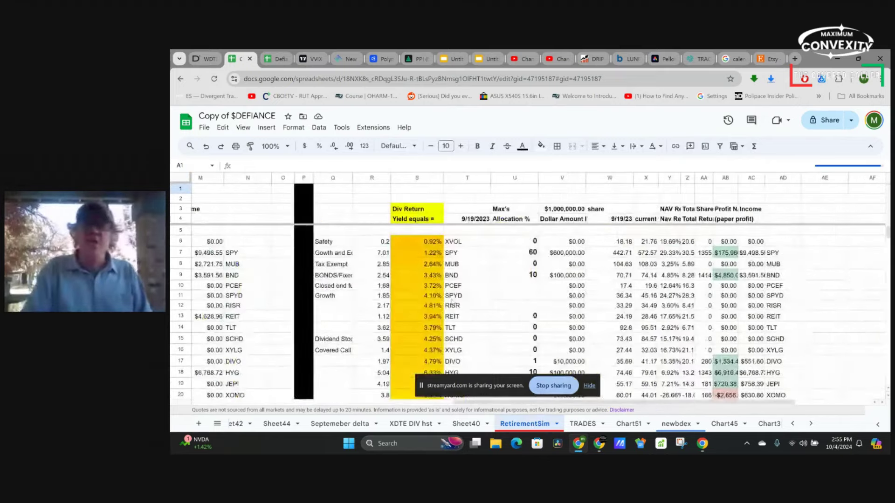
{"action": "scroll", "coordinate": [508, 257], "scroll_direction": "down", "scroll_amount": 2}
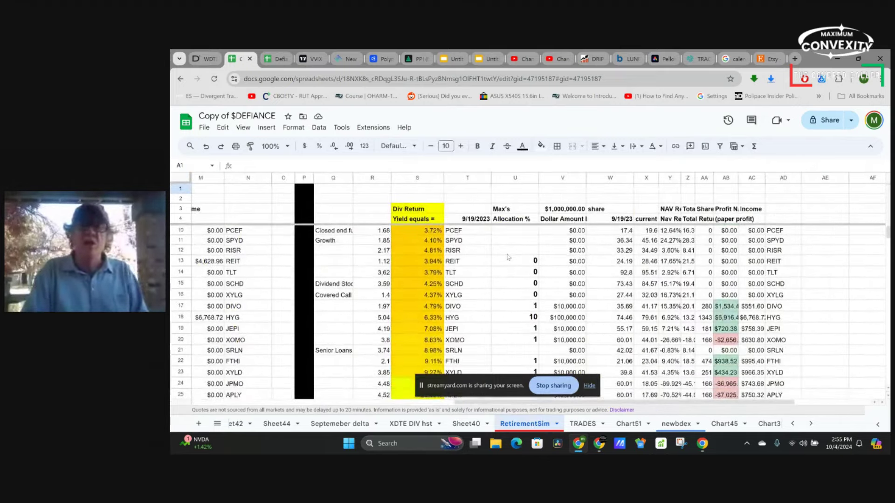
{"action": "scroll", "coordinate": [509, 257], "scroll_direction": "down", "scroll_amount": 6}
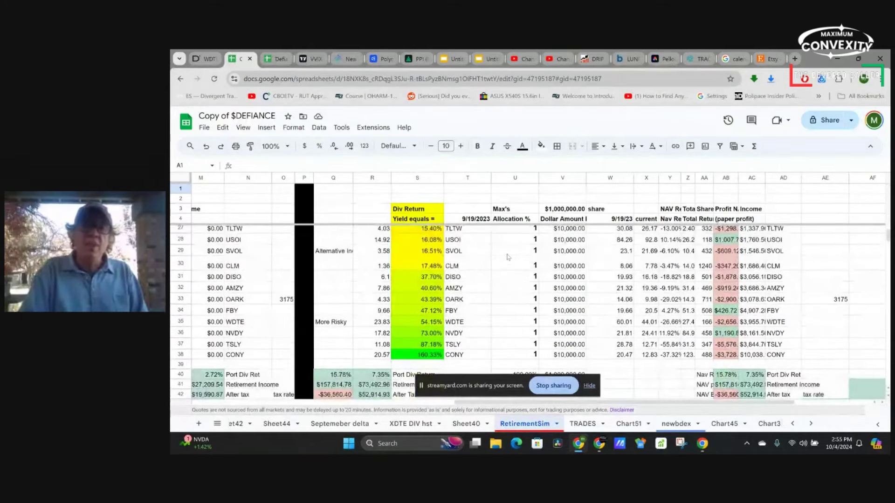
{"action": "scroll", "coordinate": [509, 257], "scroll_direction": "down", "scroll_amount": 1}
{"action": "scroll", "coordinate": [508, 257], "scroll_direction": "up", "scroll_amount": 8}
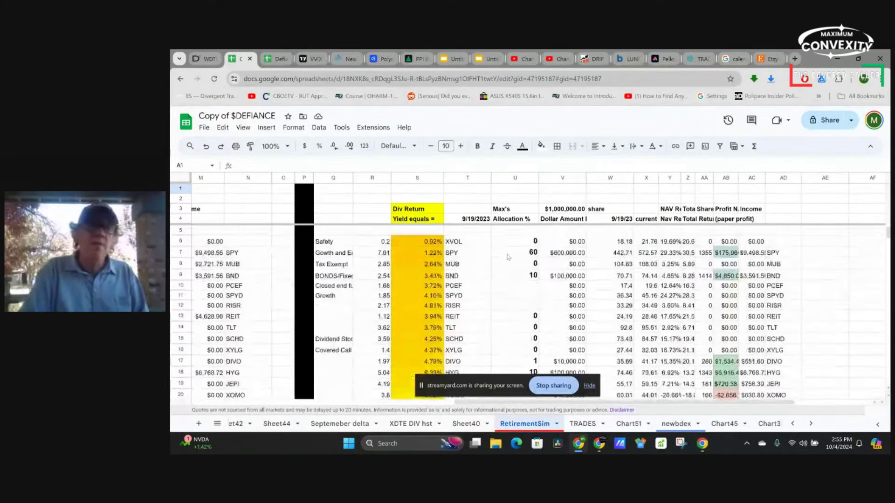
Review the first $1,000,000 portfolio's allocations and returns in columns D to M, including its NAV and retirement income summary.
{"action": "scroll", "coordinate": [508, 257], "scroll_direction": "left", "scroll_amount": 6}
{"action": "scroll", "coordinate": [509, 257], "scroll_direction": "left", "scroll_amount": 1}
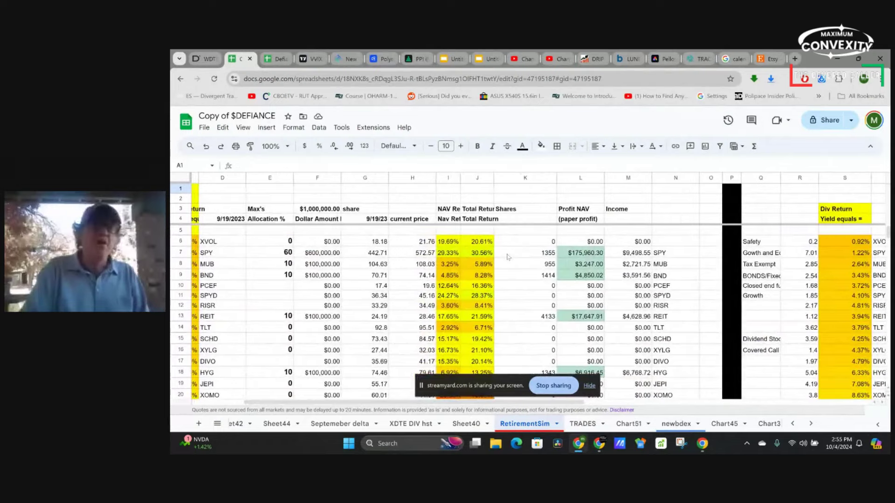
{"action": "scroll", "coordinate": [508, 257], "scroll_direction": "down", "scroll_amount": 10}
{"action": "scroll", "coordinate": [508, 257], "scroll_direction": "up", "scroll_amount": 2}
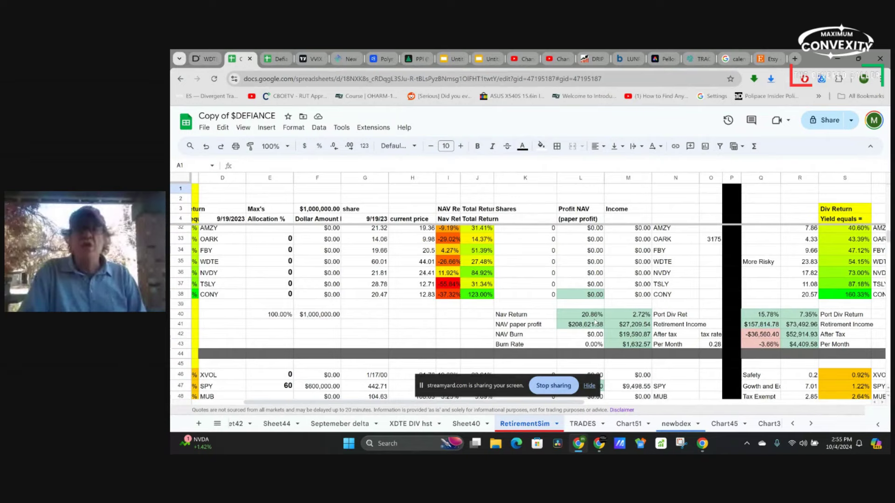
{"action": "scroll", "coordinate": [594, 321], "scroll_direction": "up", "scroll_amount": 4}
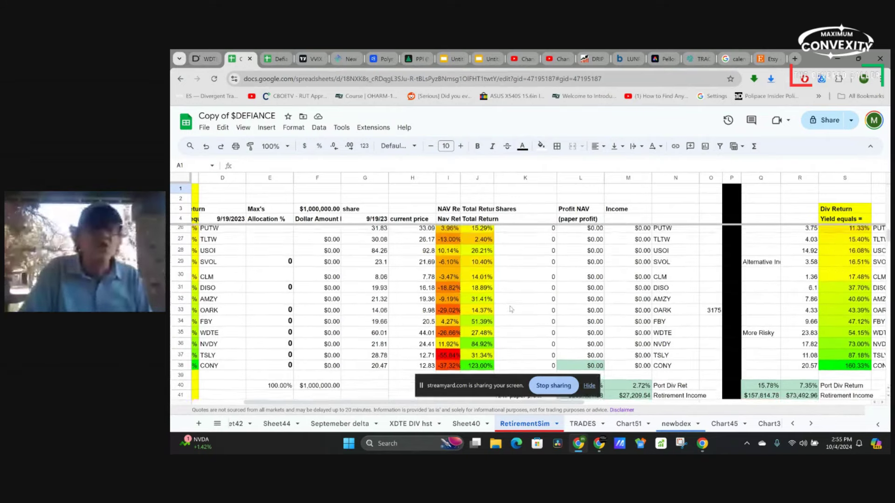
{"action": "scroll", "coordinate": [511, 309], "scroll_direction": "up", "scroll_amount": 5}
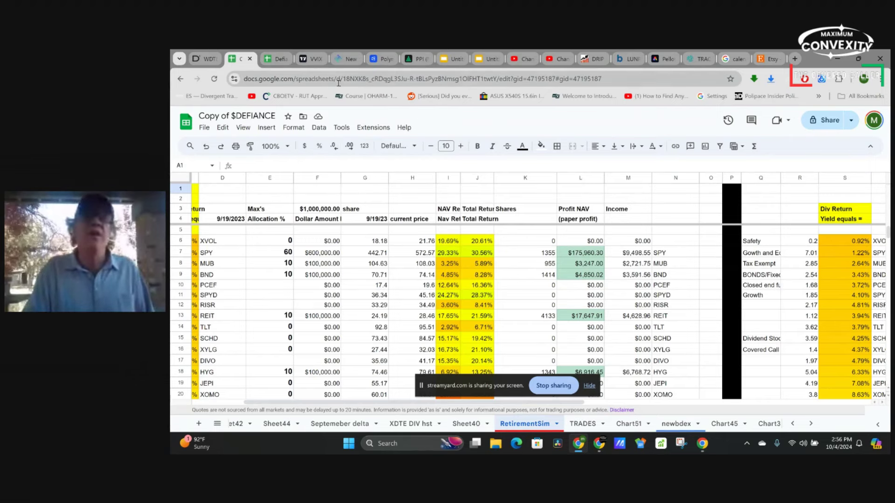
Return to OptionStrat and review the SPX Dec 31st 5520/5200 hedge's payoff around the current index price.
{"action": "left_click", "coordinate": [346, 59]}
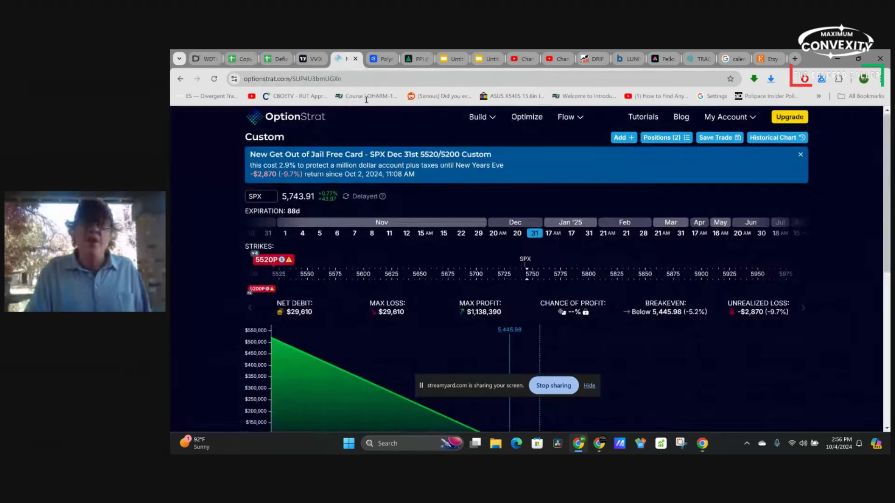
{"action": "scroll", "coordinate": [539, 326], "scroll_direction": "down", "scroll_amount": 3}
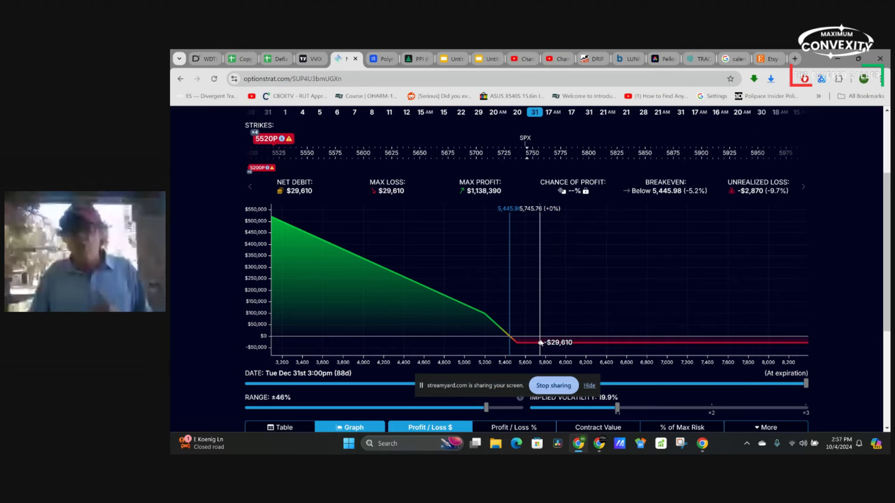
{"action": "scroll", "coordinate": [541, 343], "scroll_direction": "up", "scroll_amount": 1}
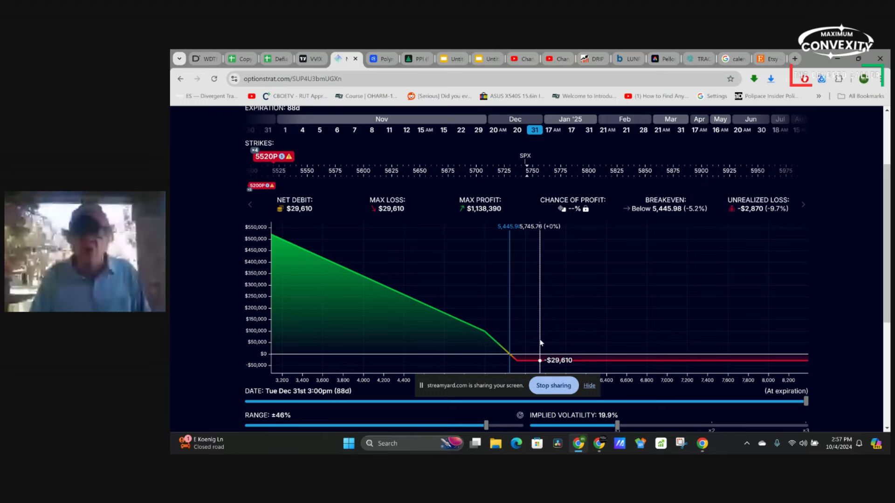
{"action": "scroll", "coordinate": [540, 343], "scroll_direction": "up", "scroll_amount": 2}
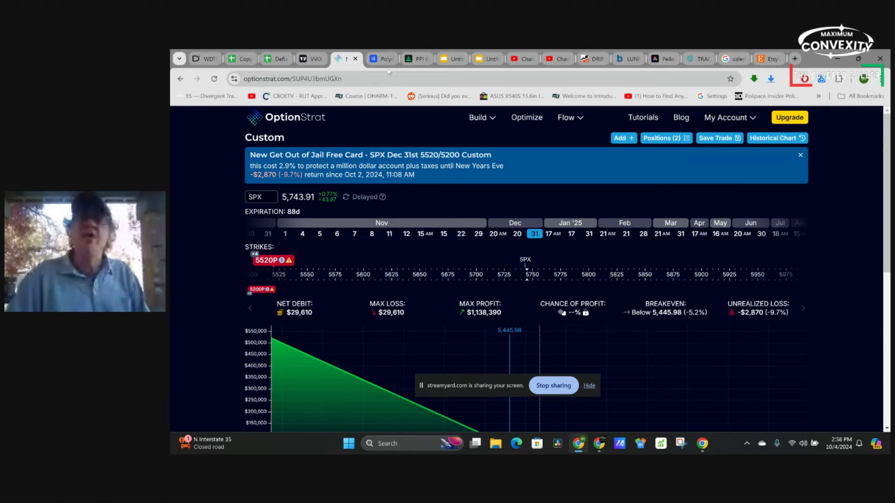
Open the saved "uber bull new MAGA TRADE DJT" calendar call spread and view its payoff graph with a ±221% price range.
{"action": "left_click", "coordinate": [727, 119]}
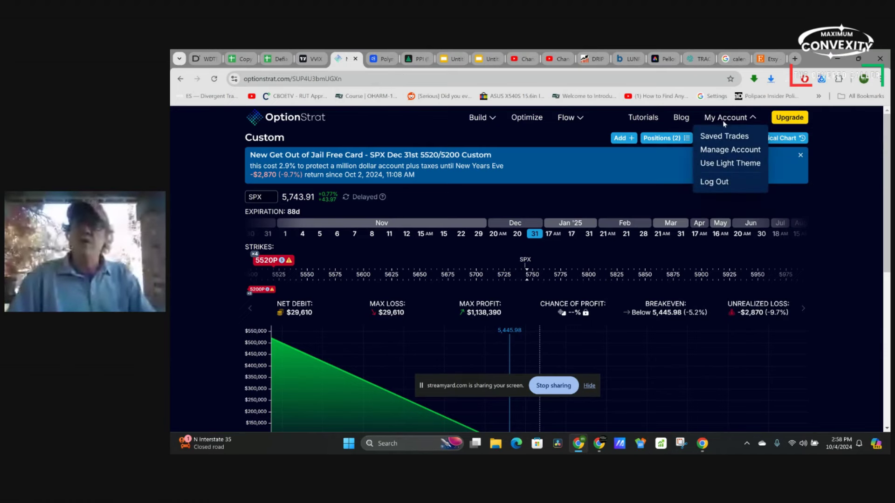
{"action": "left_click", "coordinate": [725, 137]}
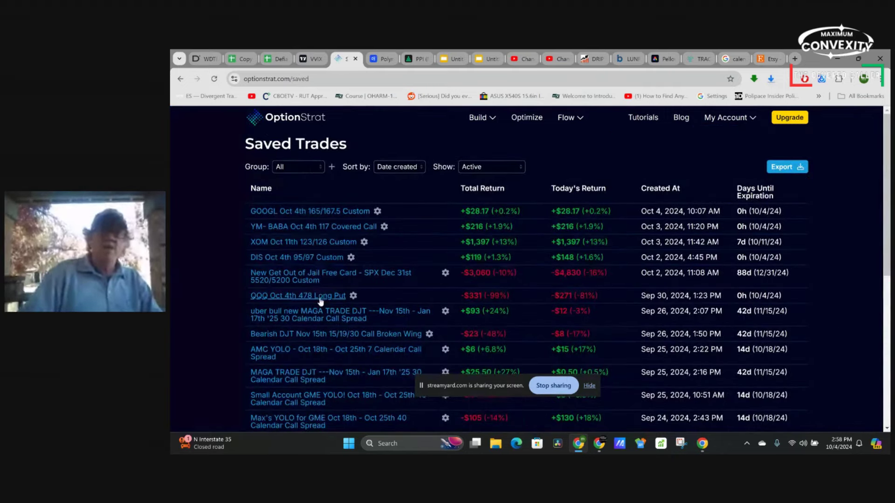
{"action": "left_click", "coordinate": [313, 316]}
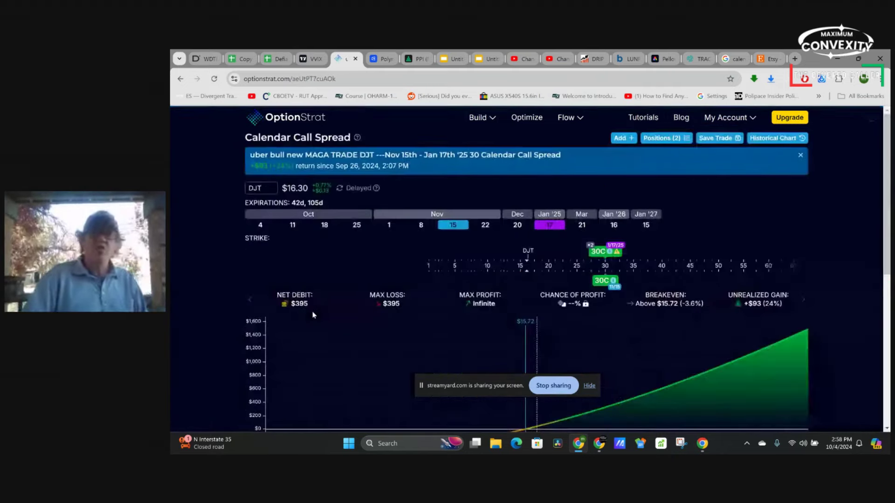
{"action": "scroll", "coordinate": [313, 316], "scroll_direction": "down", "scroll_amount": 3}
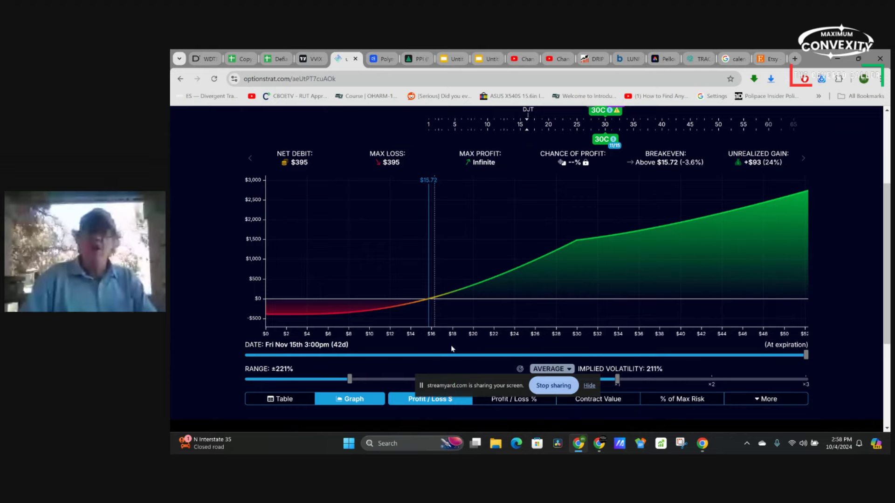
Raise the average implied volatility of the DJT calendar call spread to 326% and examine its payoff graph and trade summary.
{"action": "scroll", "coordinate": [451, 346], "scroll_direction": "down", "scroll_amount": 2}
{"action": "scroll", "coordinate": [451, 349], "scroll_direction": "up", "scroll_amount": 2}
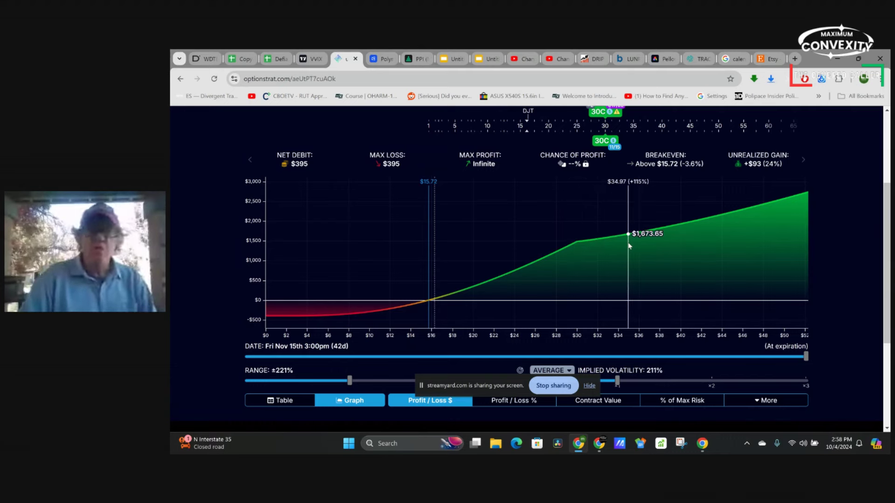
{"action": "scroll", "coordinate": [628, 245], "scroll_direction": "down", "scroll_amount": 2}
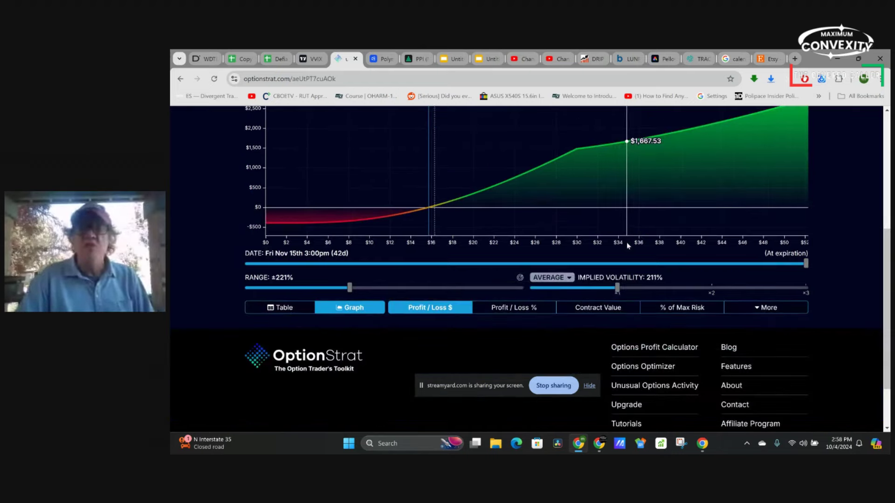
{"action": "scroll", "coordinate": [627, 245], "scroll_direction": "up", "scroll_amount": 2}
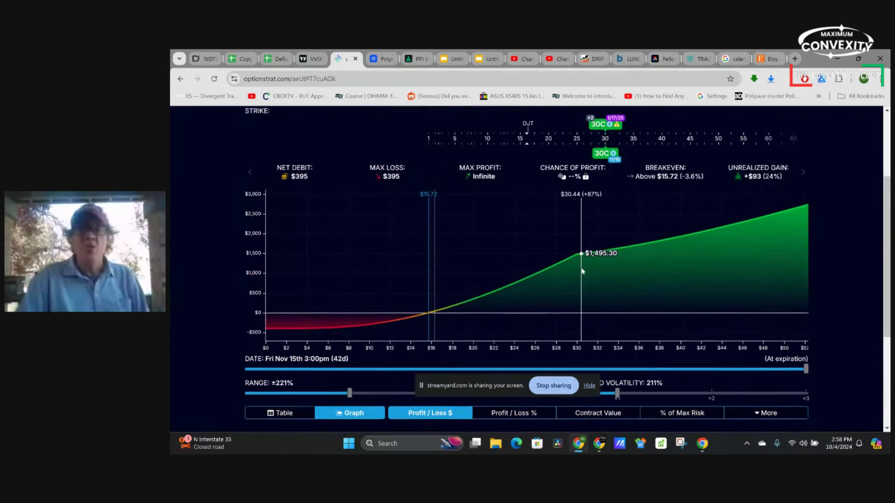
{"action": "scroll", "coordinate": [582, 271], "scroll_direction": "down", "scroll_amount": 1}
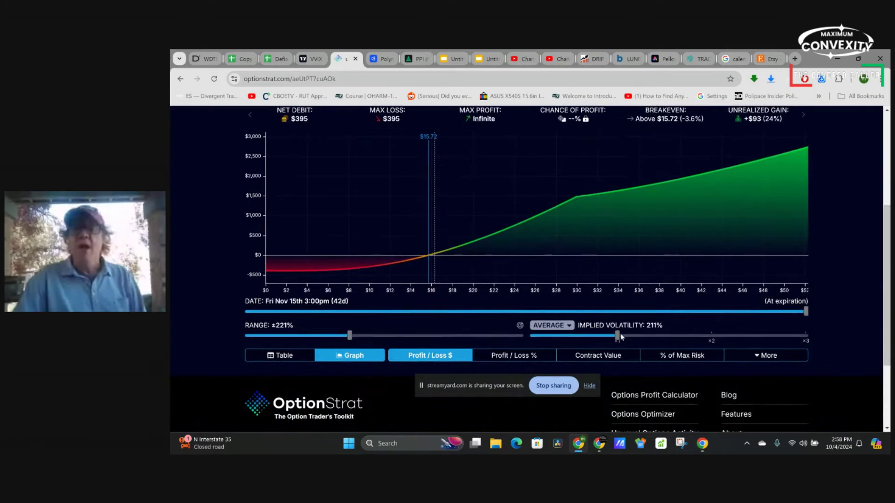
{"action": "left_click_drag", "start_coordinate": [621, 337], "coordinate": [669, 327]}
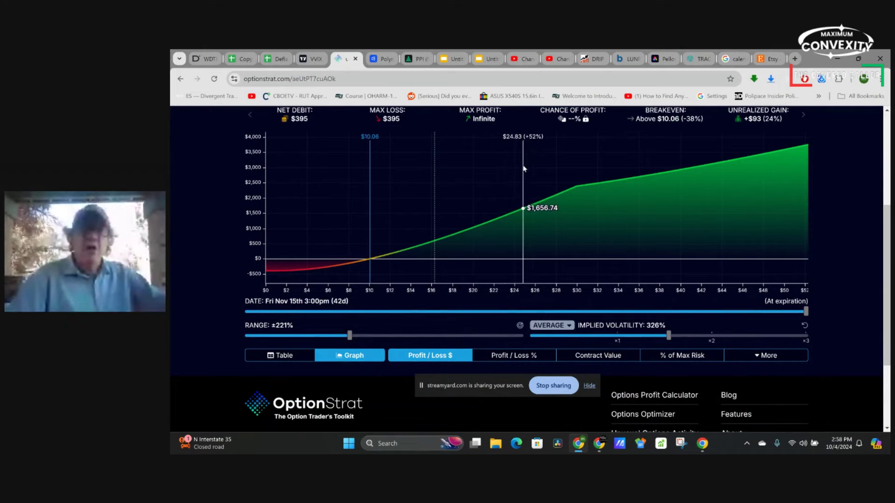
{"action": "scroll", "coordinate": [524, 169], "scroll_direction": "up", "scroll_amount": 3}
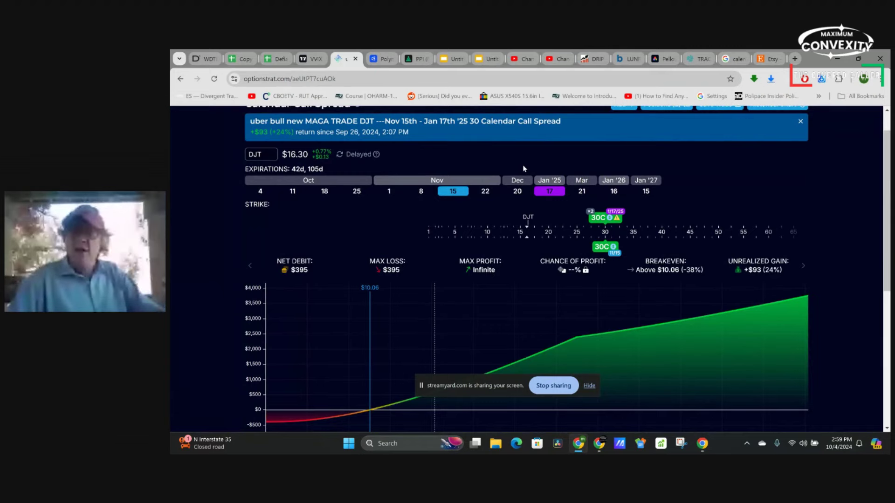
{"action": "scroll", "coordinate": [524, 169], "scroll_direction": "up", "scroll_amount": 1}
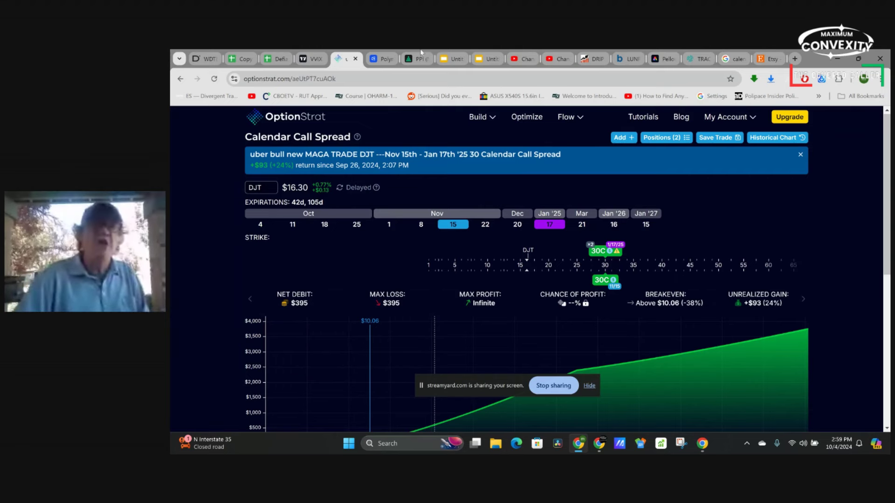
Check the election markets on Polymarket, and return to OptionStrat to open the list of saved trades.
{"action": "left_click", "coordinate": [380, 61]}
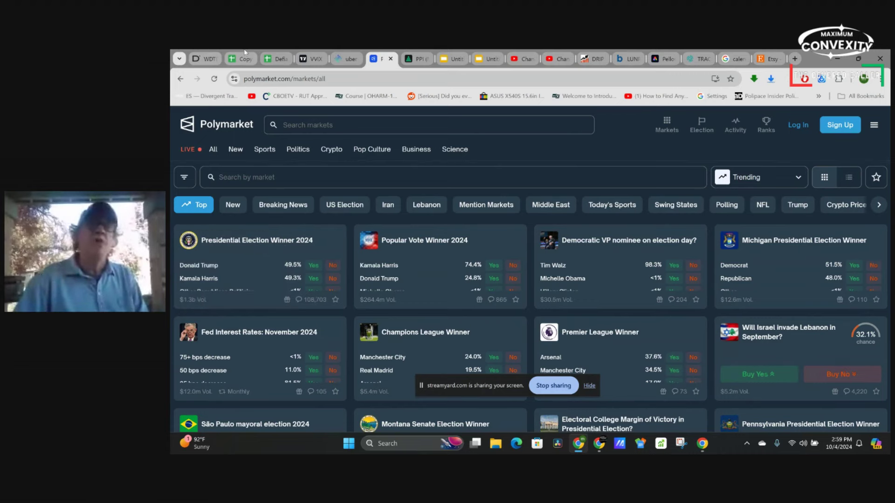
{"action": "left_click", "coordinate": [350, 59]}
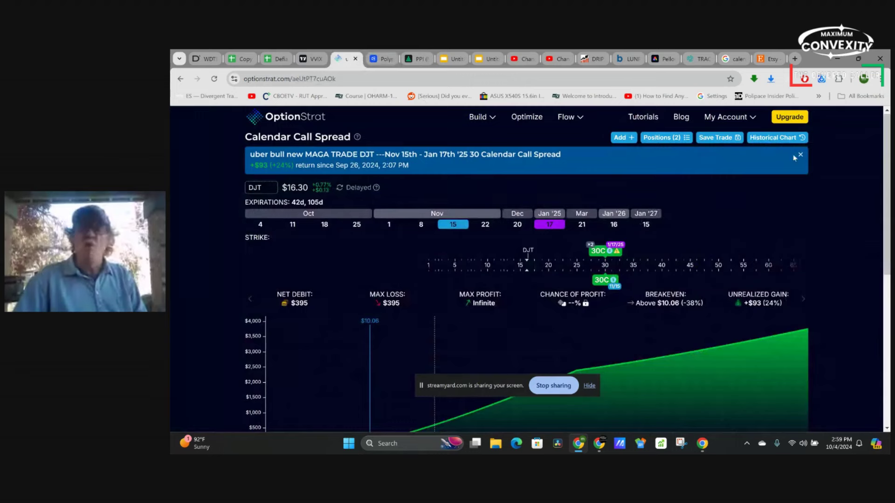
{"action": "left_click", "coordinate": [717, 117]}
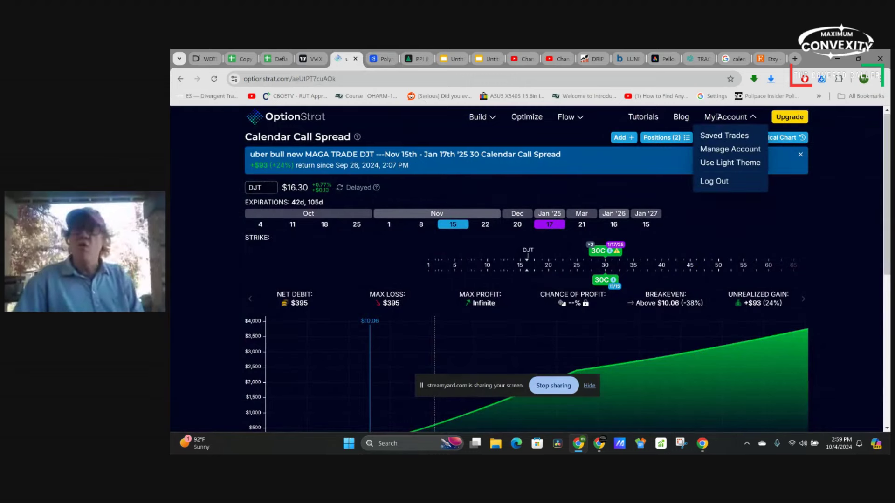
{"action": "left_click", "coordinate": [720, 140]}
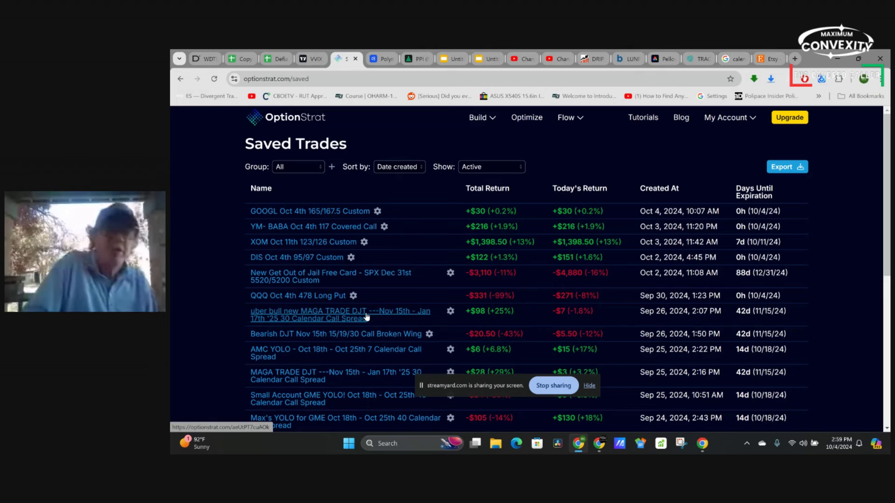
Open the saved "Bearish DJT Nov 15th 15/19/30 Call Broken Wing" trade and examine its strikes and payoff at expiration.
{"action": "scroll", "coordinate": [366, 317], "scroll_direction": "down", "scroll_amount": 1}
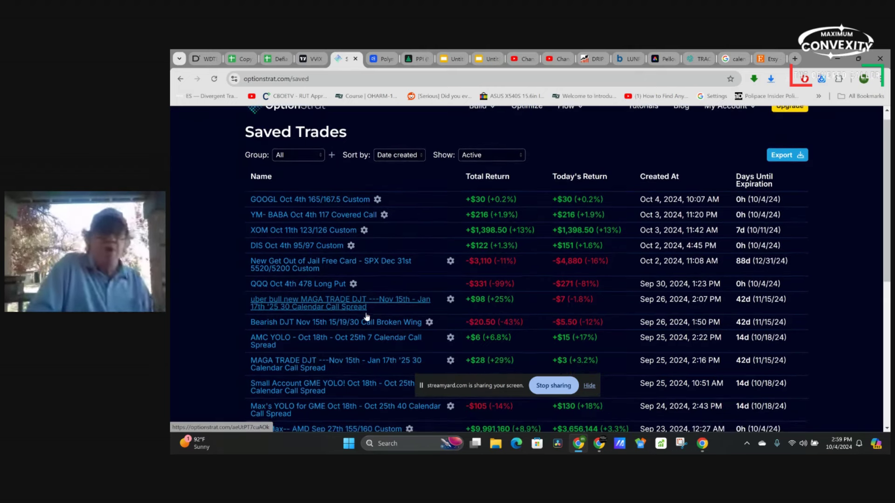
{"action": "scroll", "coordinate": [367, 317], "scroll_direction": "down", "scroll_amount": 2}
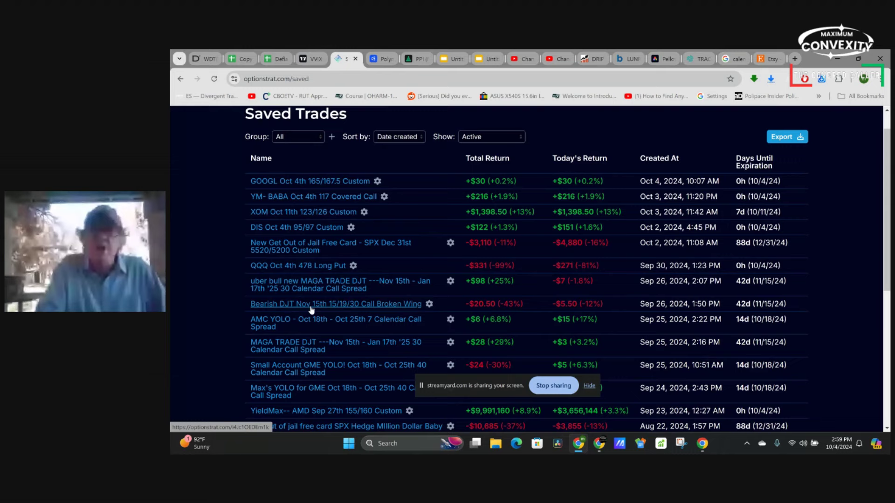
{"action": "left_click", "coordinate": [311, 304]}
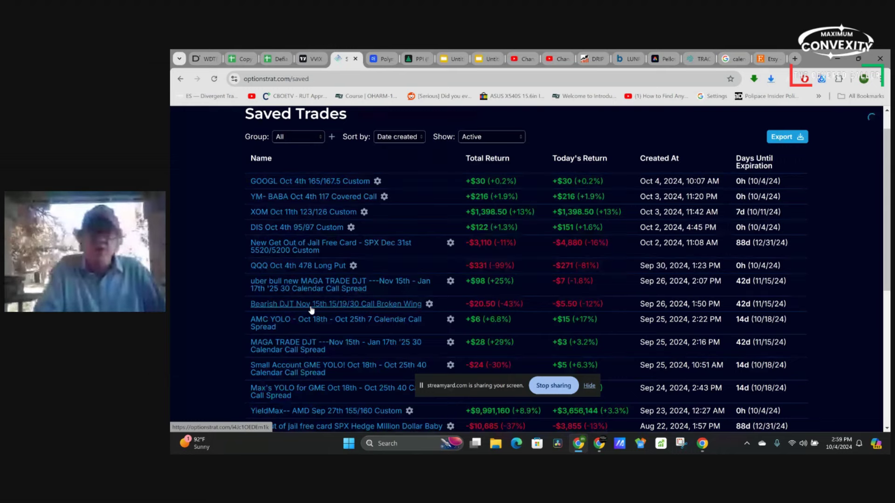
{"action": "scroll", "coordinate": [584, 266], "scroll_direction": "down", "scroll_amount": 2}
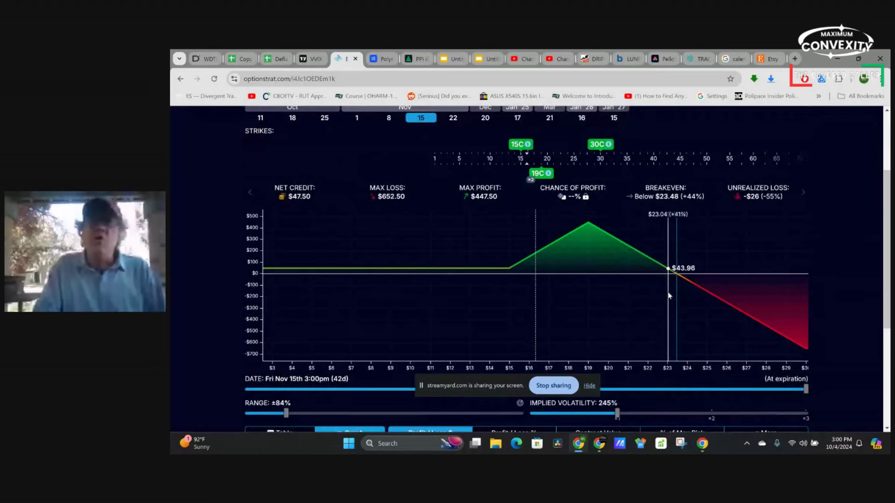
{"action": "scroll", "coordinate": [669, 296], "scroll_direction": "up", "scroll_amount": 1}
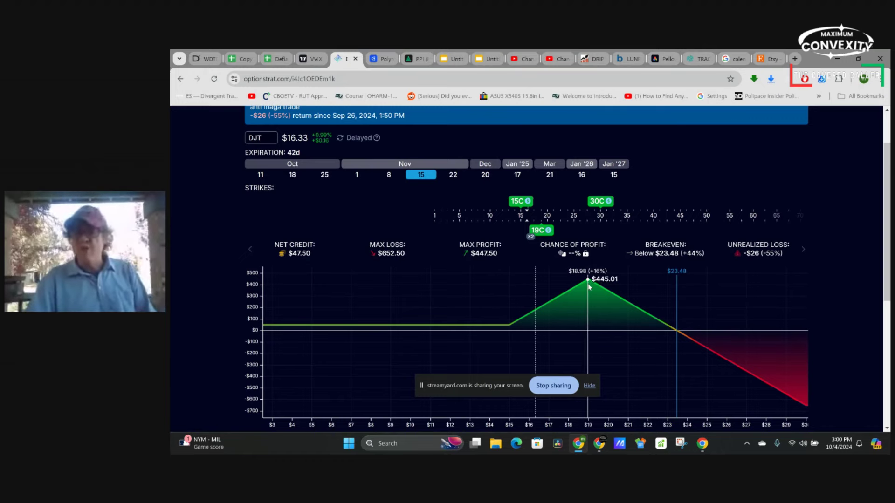
{"action": "scroll", "coordinate": [588, 284], "scroll_direction": "down", "scroll_amount": 2}
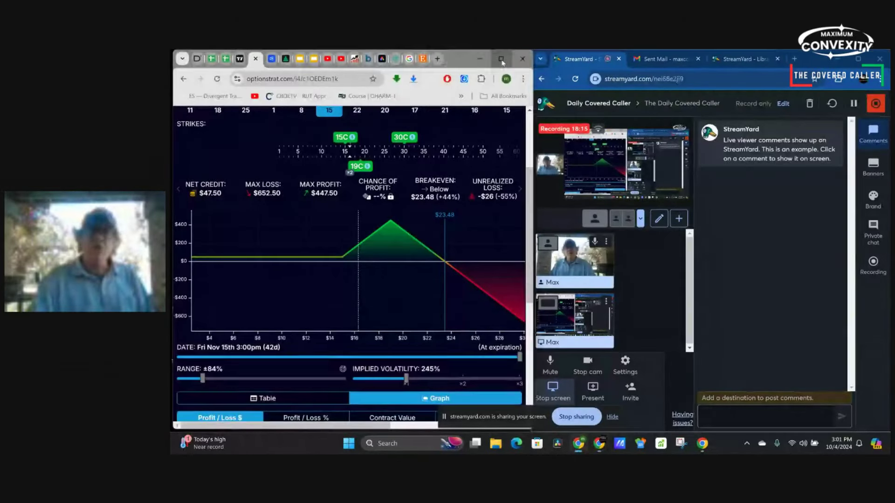
Maximize the browser window, widen the broken wing's price range to ±548%, and review its payoff and trade details.
{"action": "left_click", "coordinate": [501, 59]}
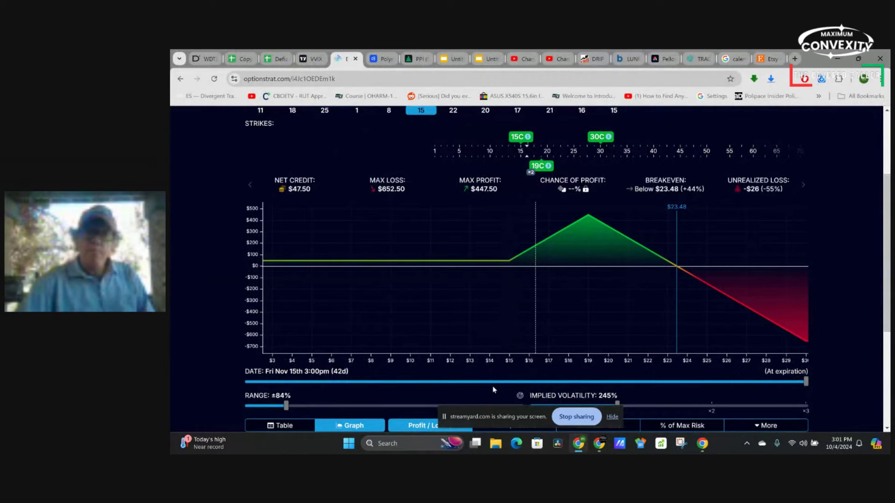
{"action": "left_click", "coordinate": [501, 405]}
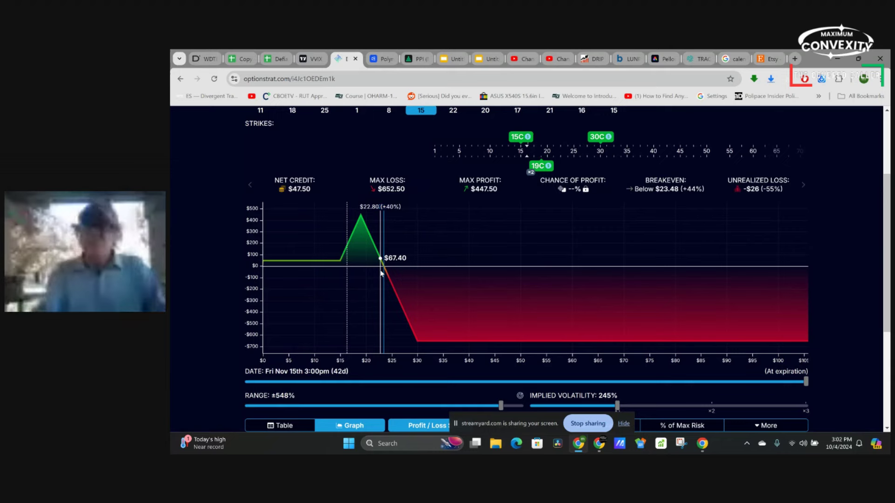
{"action": "scroll", "coordinate": [380, 272], "scroll_direction": "up", "scroll_amount": 3}
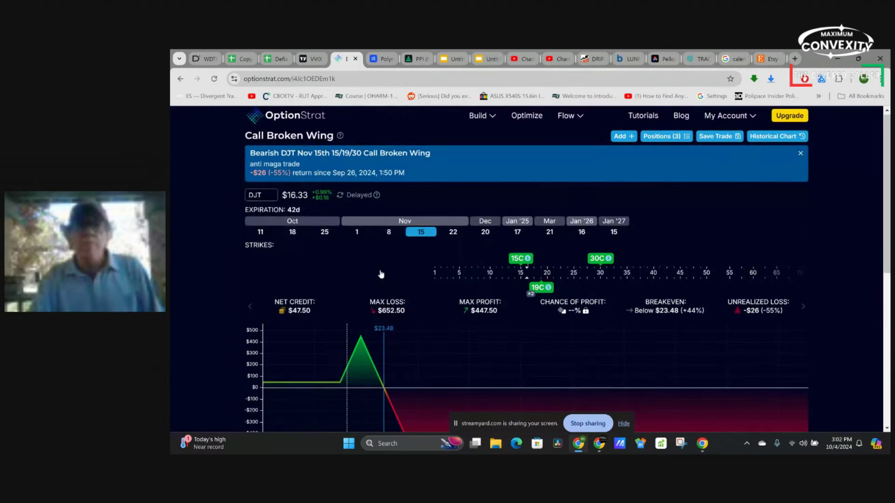
{"action": "scroll", "coordinate": [380, 272], "scroll_direction": "down", "scroll_amount": 2}
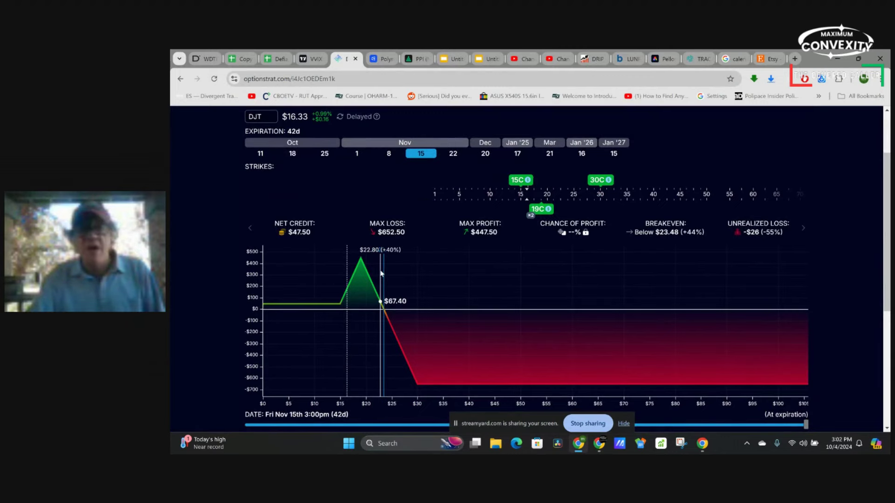
{"action": "scroll", "coordinate": [380, 272], "scroll_direction": "up", "scroll_amount": 1}
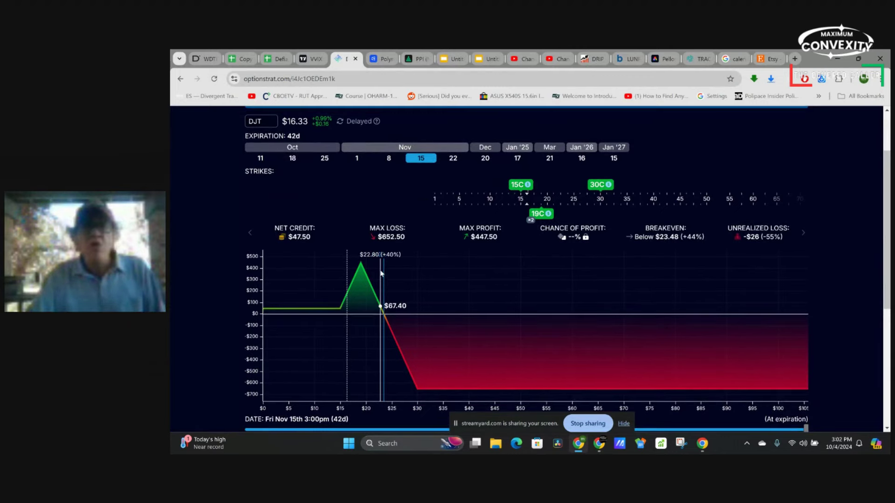
{"action": "scroll", "coordinate": [381, 273], "scroll_direction": "down", "scroll_amount": 1}
{"action": "scroll", "coordinate": [381, 273], "scroll_direction": "up", "scroll_amount": 5}
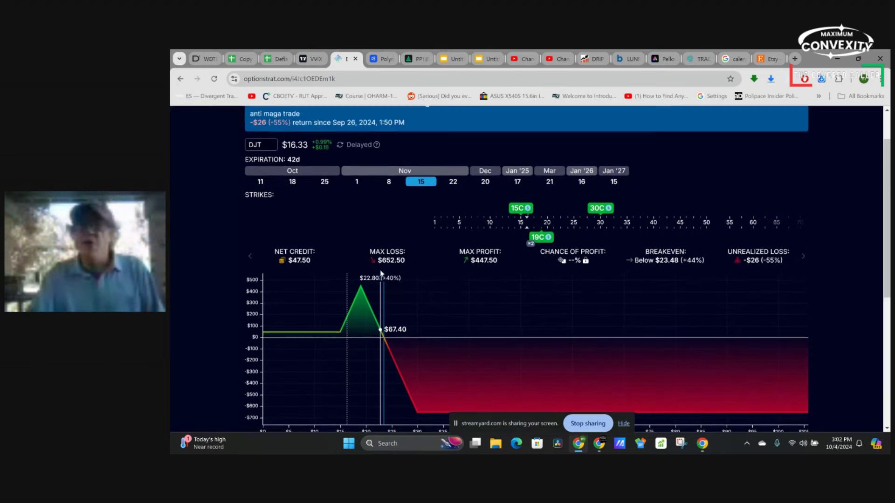
Arrange the OptionStrat window side by side with the StreamYard recording window.
{"action": "mouse_move", "coordinate": [728, 114]}
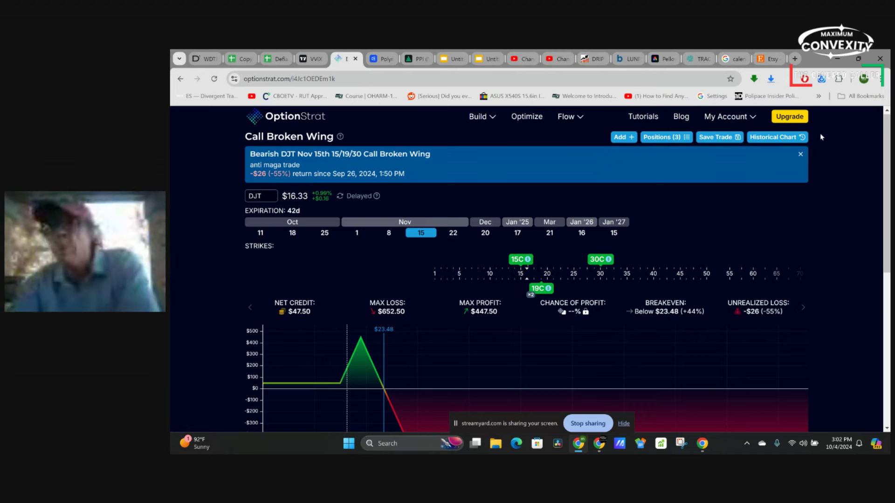
{"action": "mouse_move", "coordinate": [861, 60]}
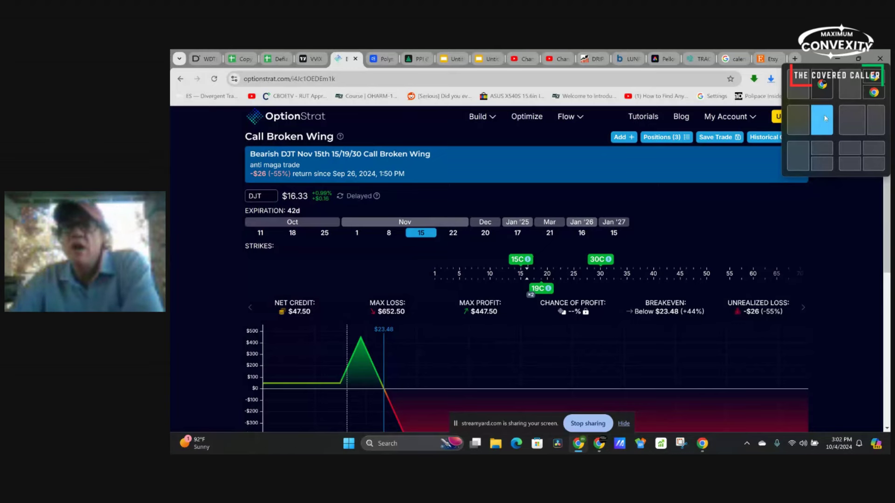
{"action": "left_click", "coordinate": [809, 122]}
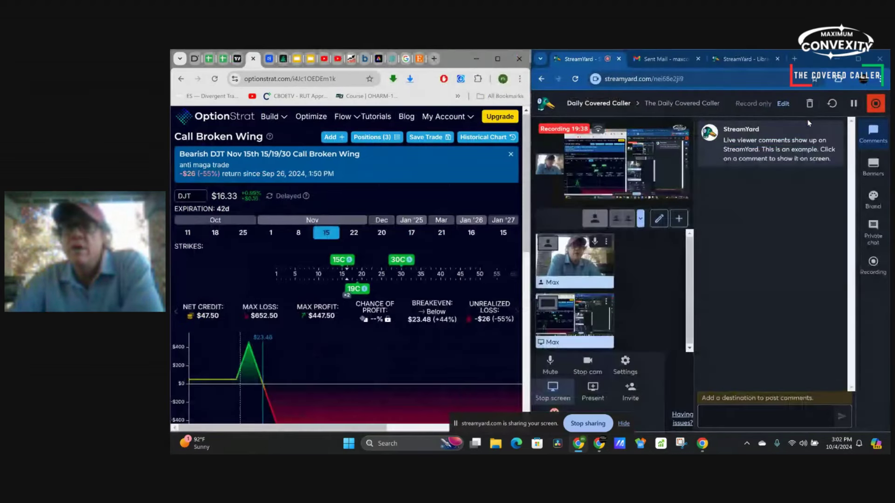